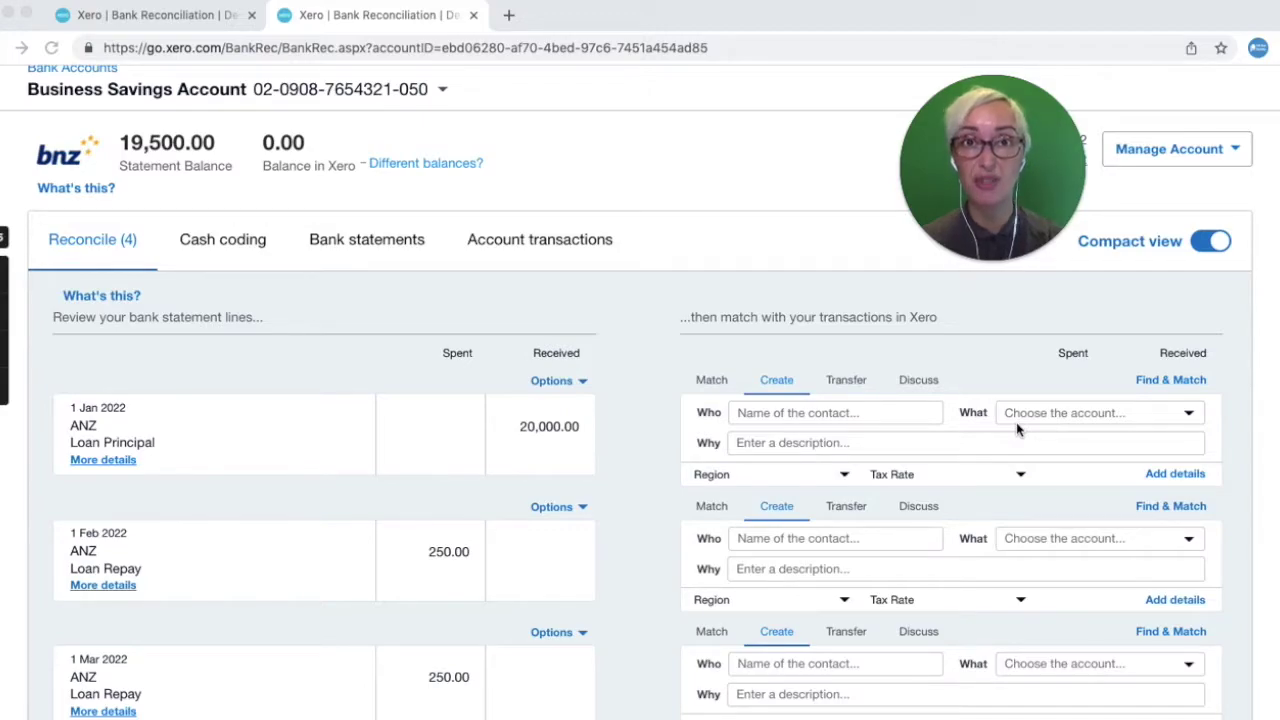
Open the Chart of accounts in a new browser tab and switch to it.
scroll(700, 408, up, 3)
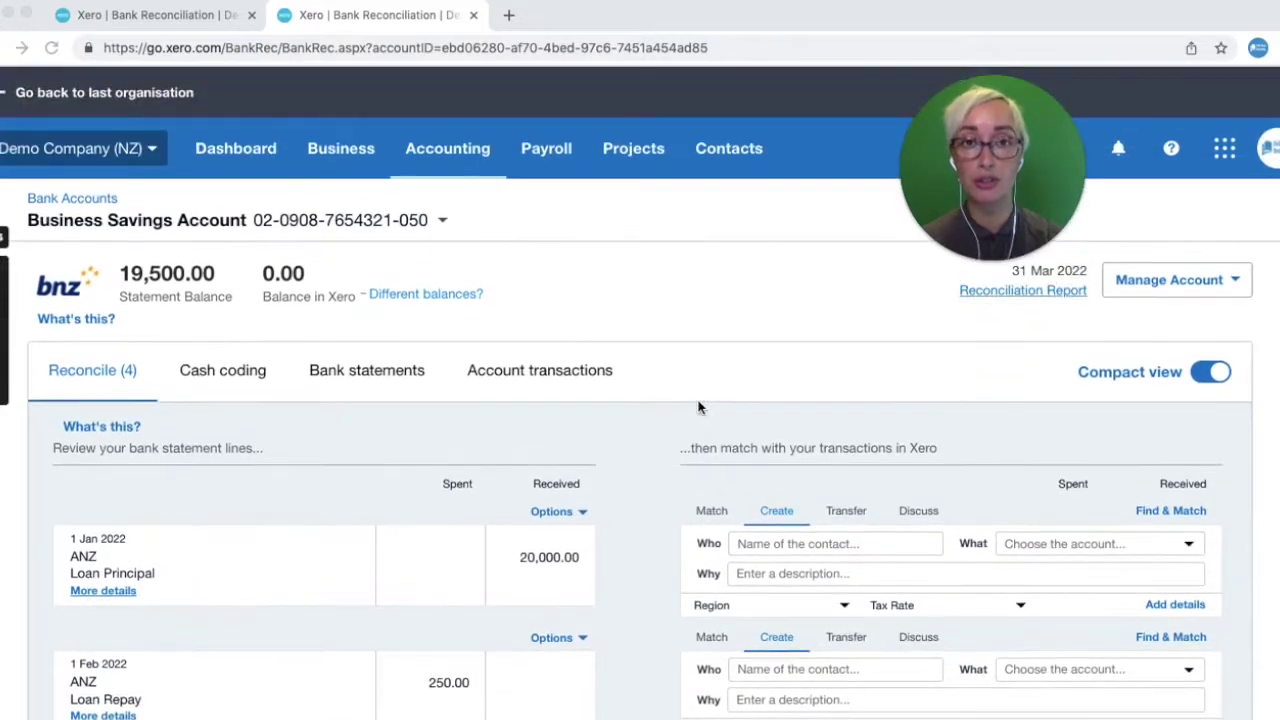
click(464, 146)
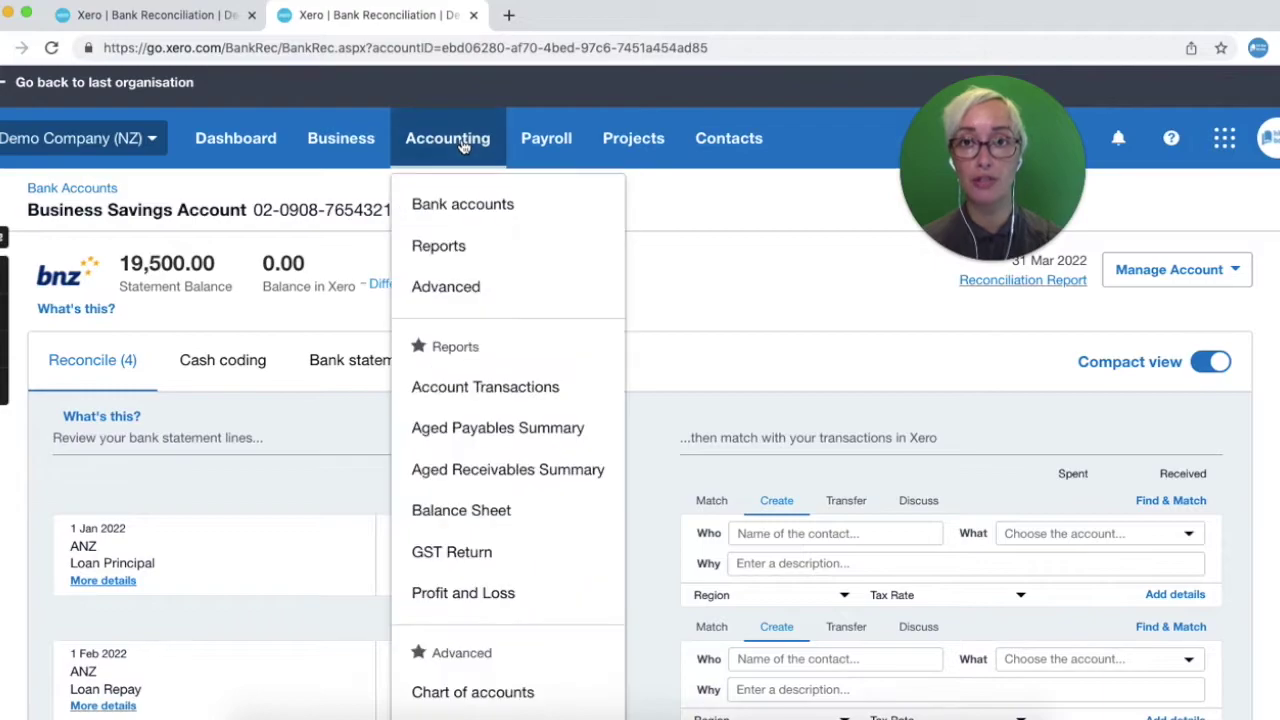
right_click(458, 691)
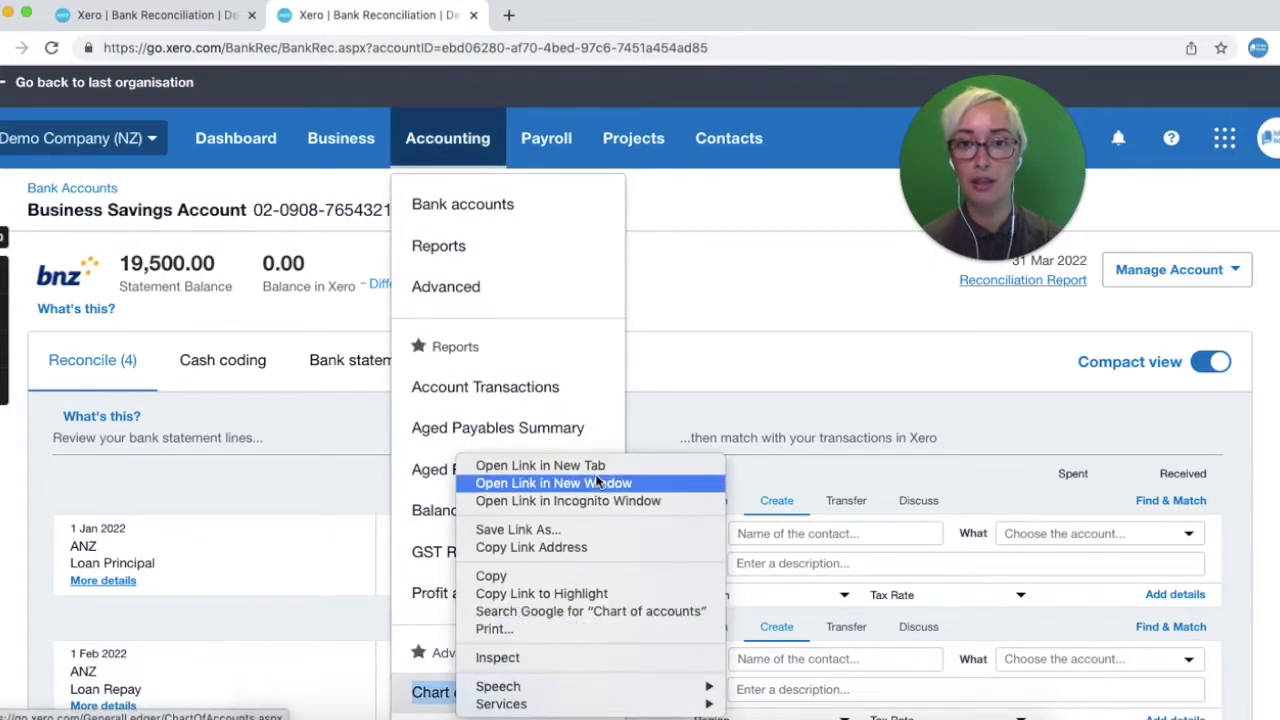
click(597, 467)
key(ctrl+Tab)
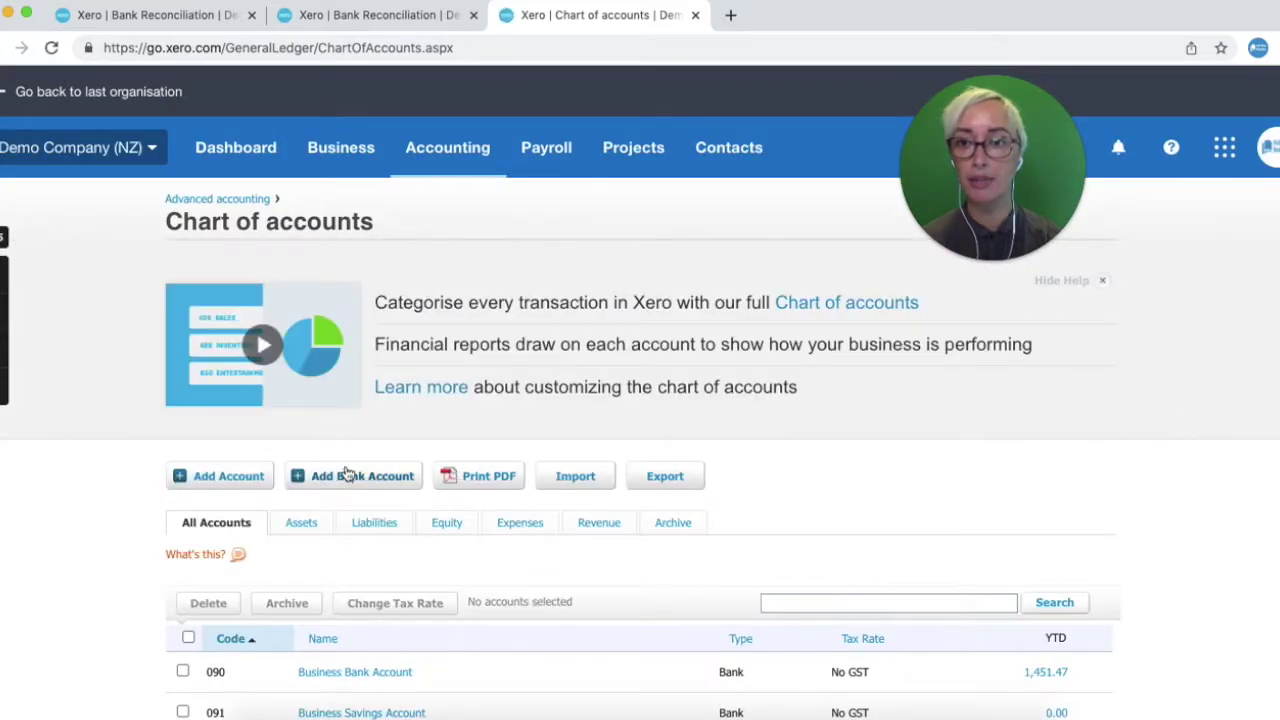
Add and save a new Current Liability account with code 811 and the name ANZ Bank Loan.
click(225, 478)
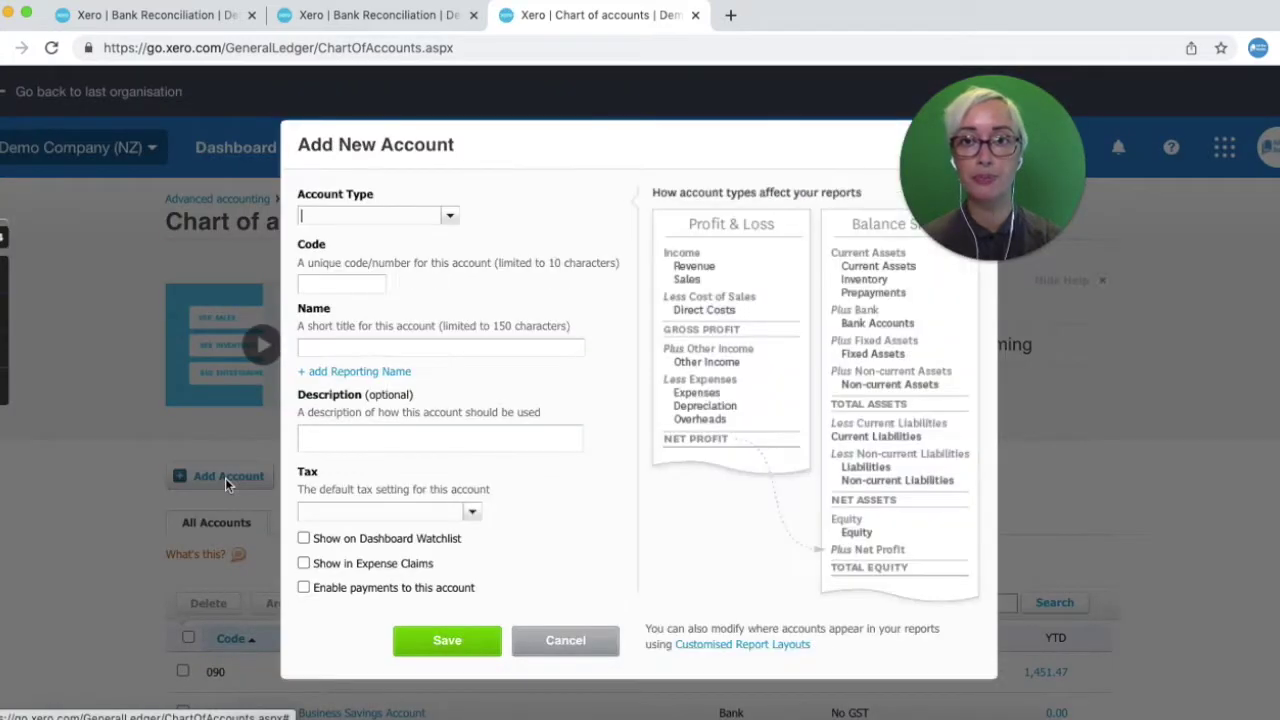
text(curren)
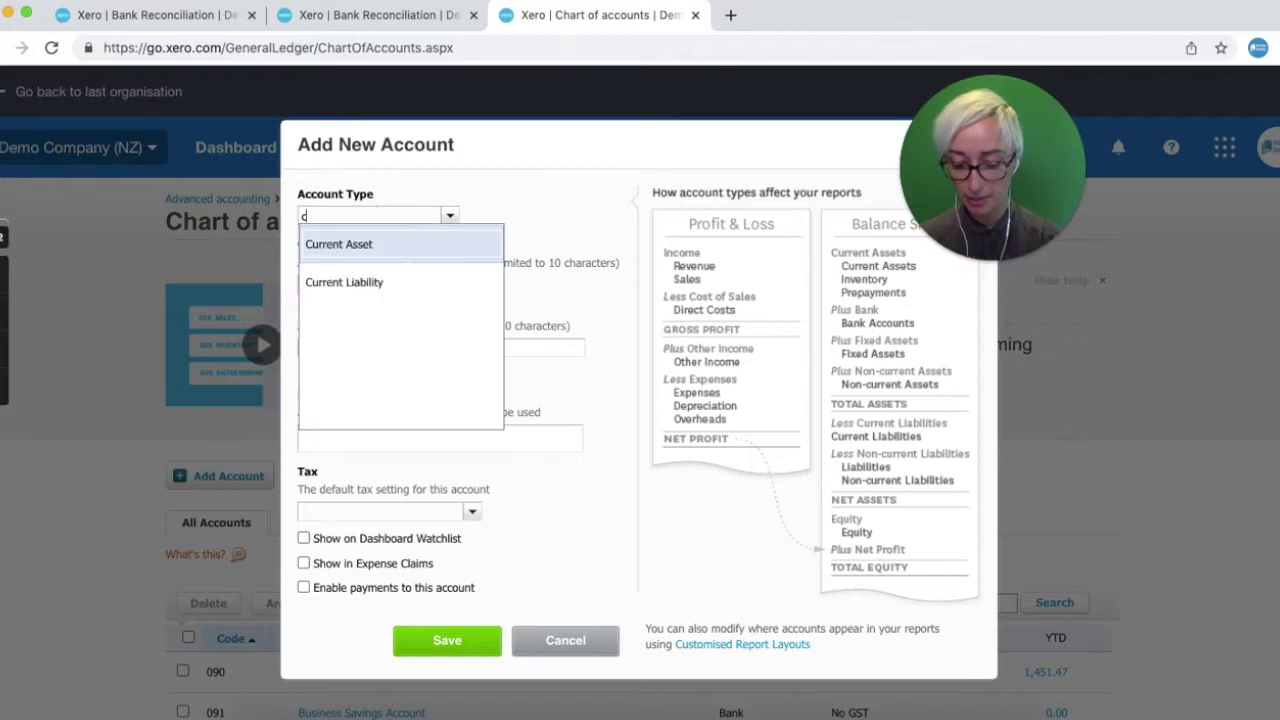
click(366, 290)
click(366, 287)
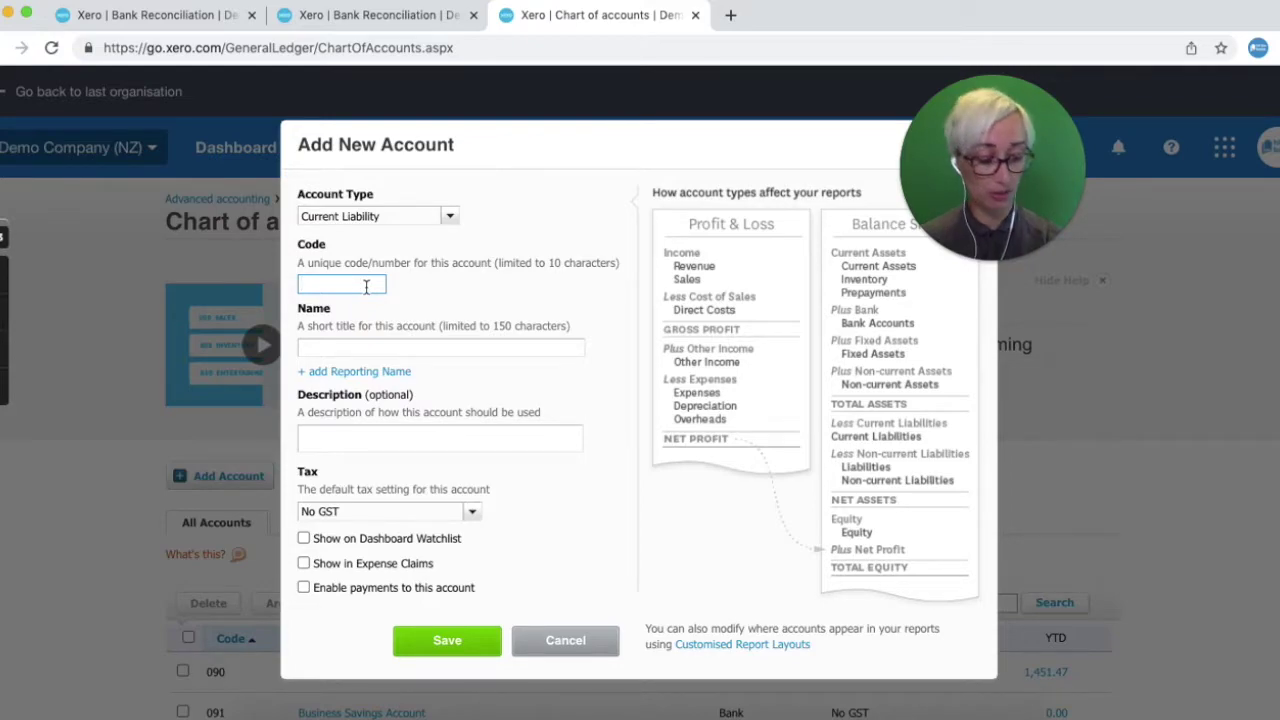
text(8)
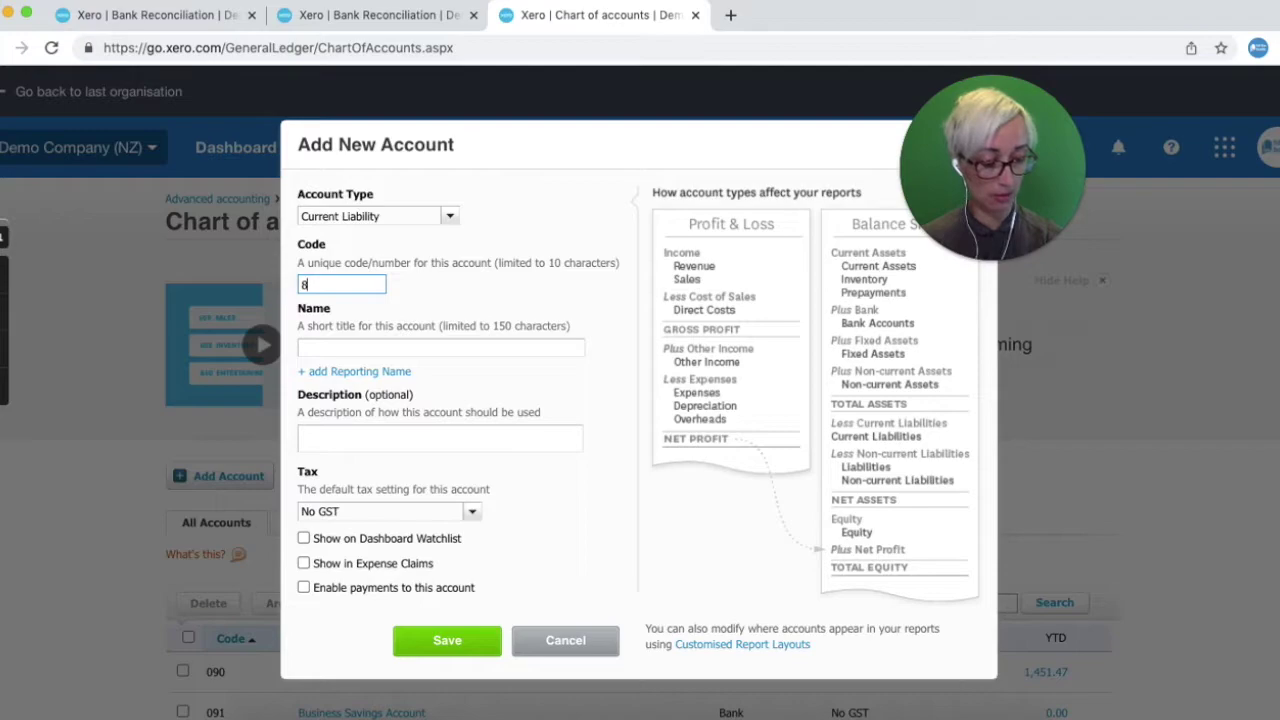
text(11)
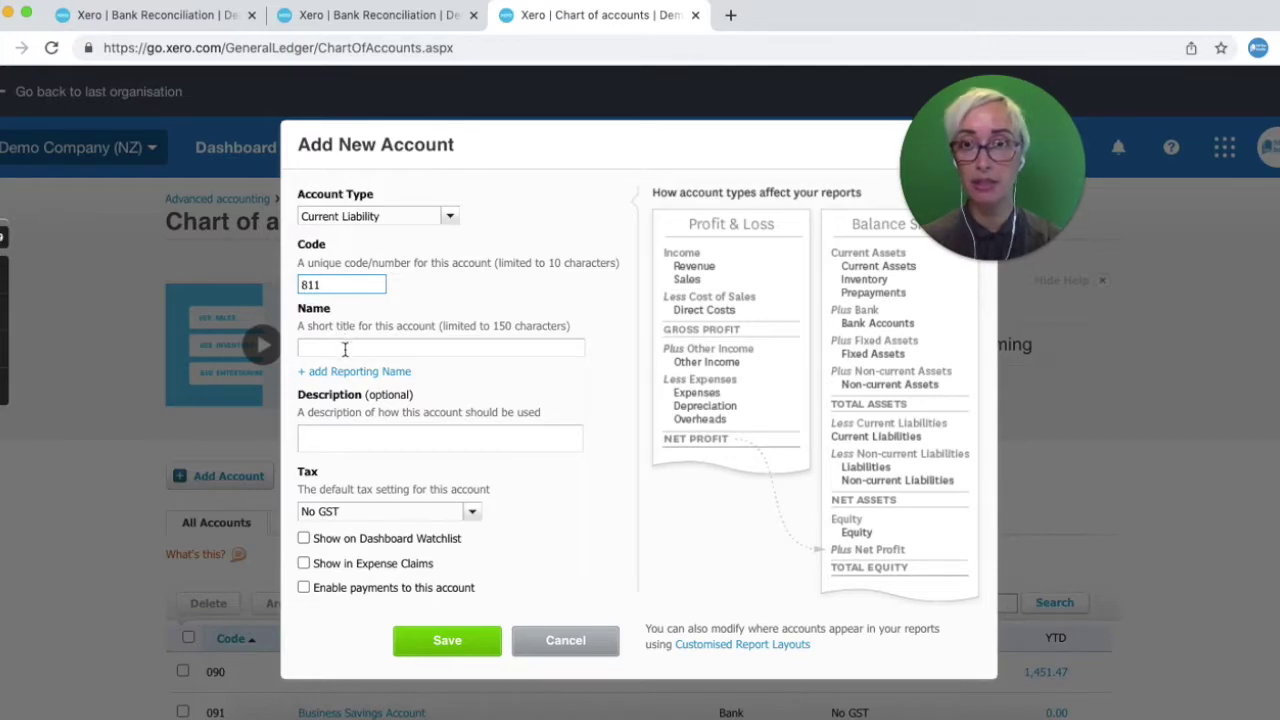
click(344, 349)
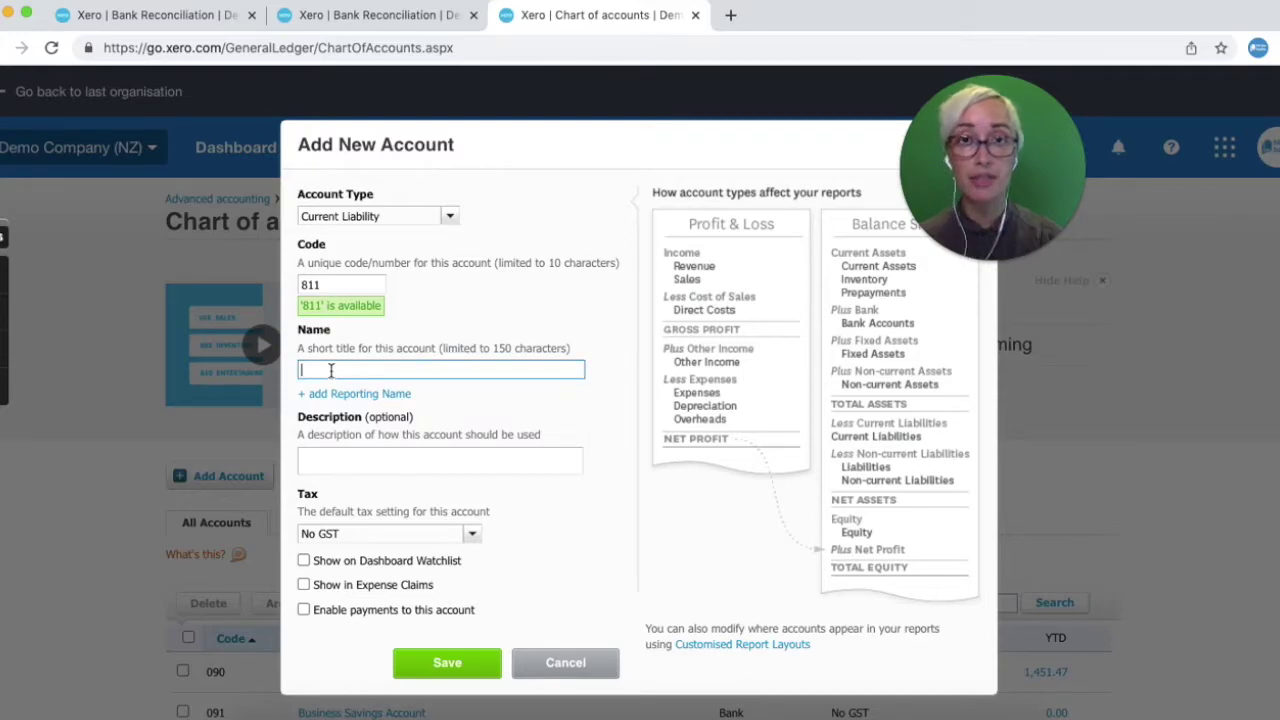
text(AN)
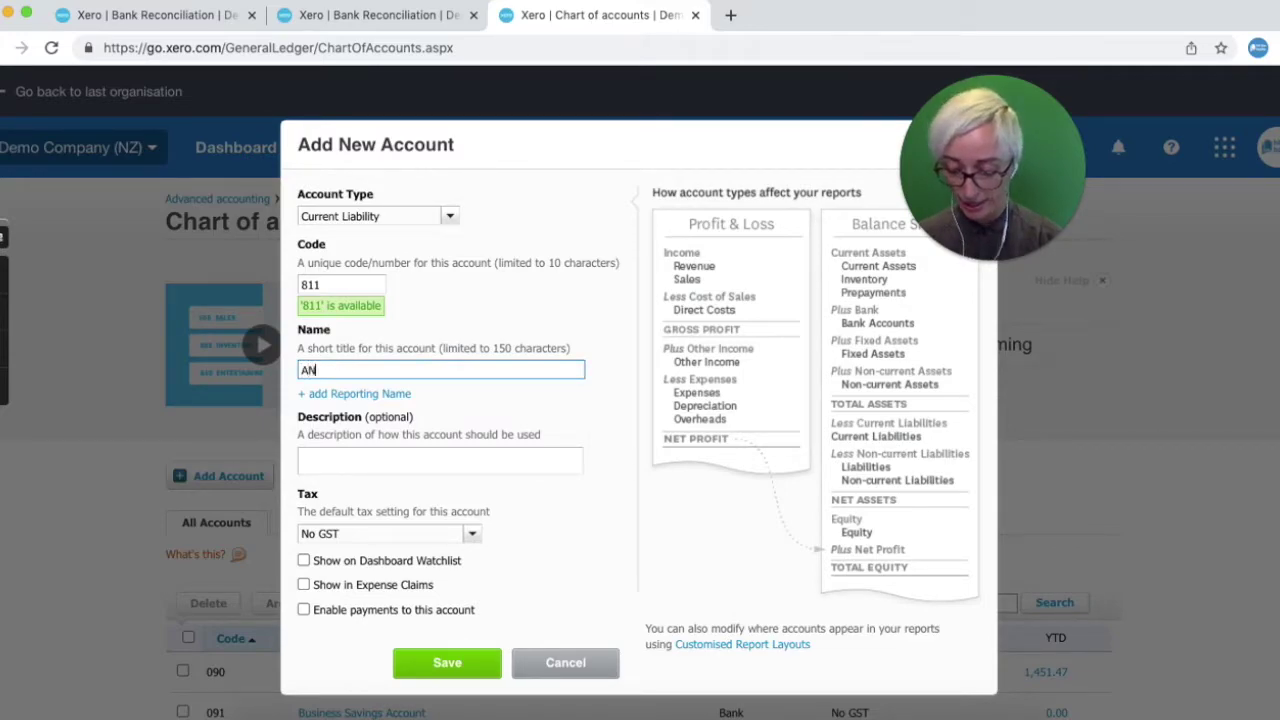
text(Z Bank Loan)
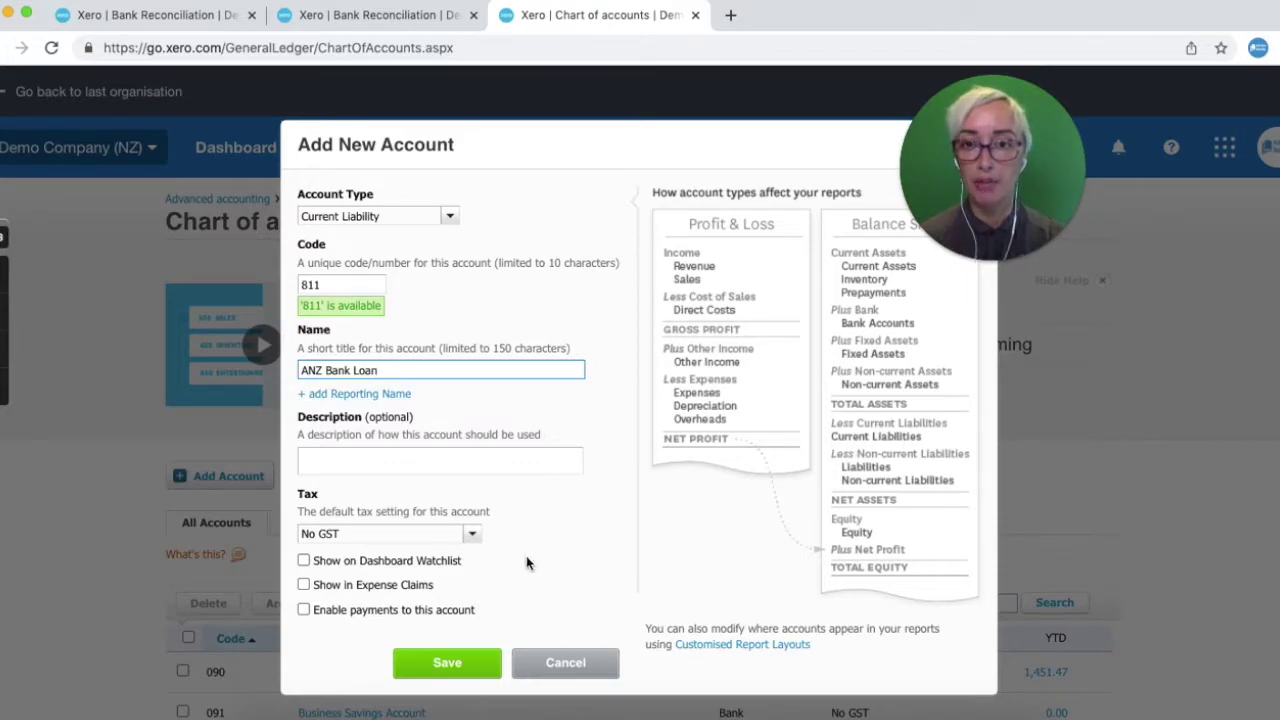
click(482, 666)
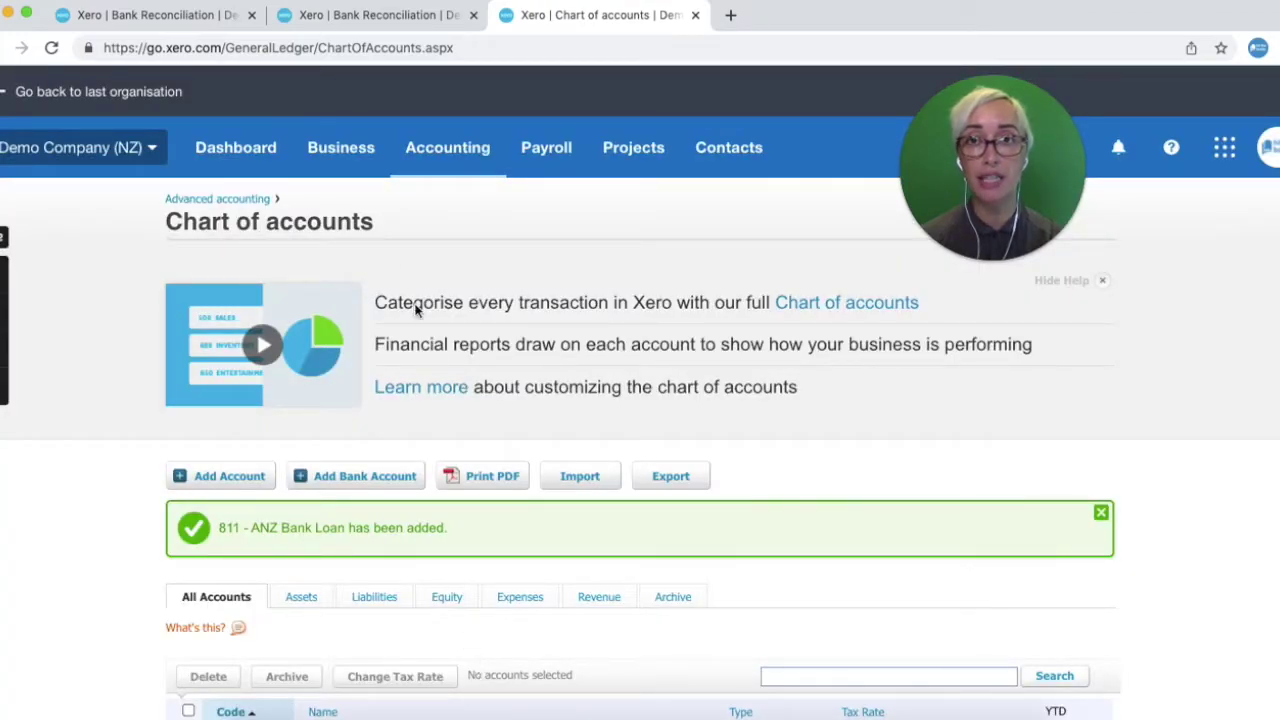
Return to the Business Savings Account bank reconciliation page and reload it.
click(390, 25)
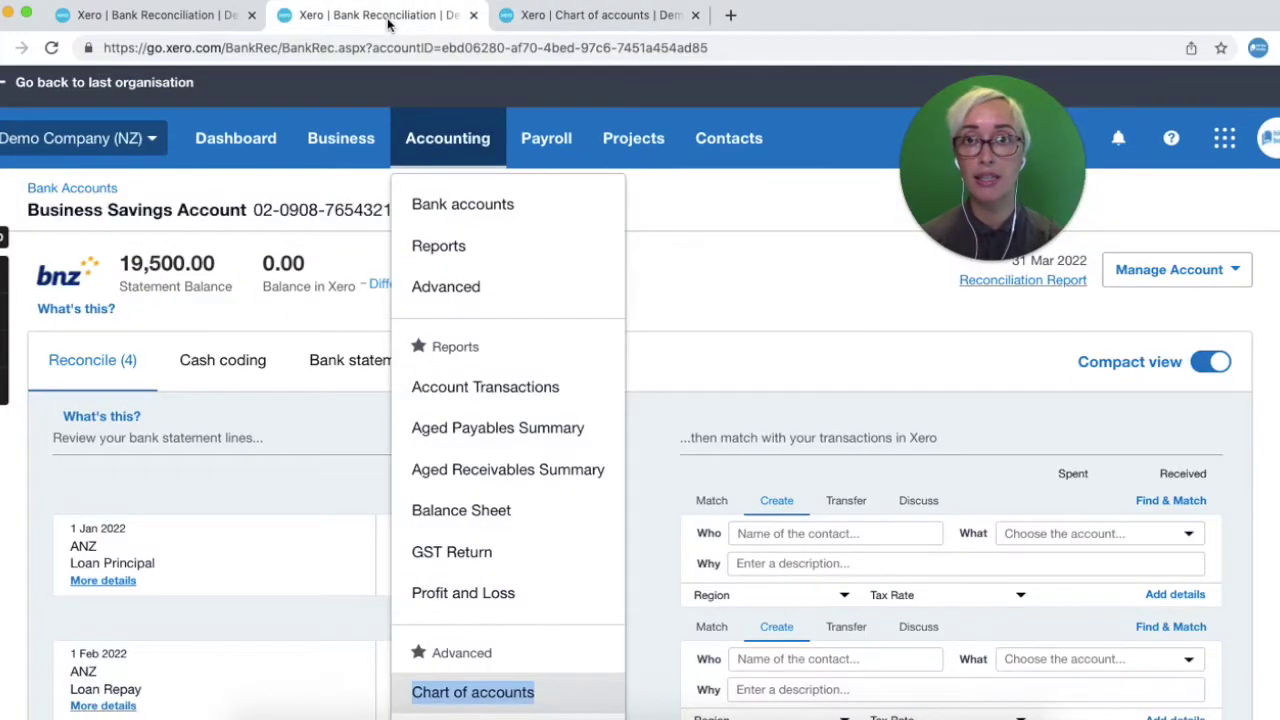
click(772, 329)
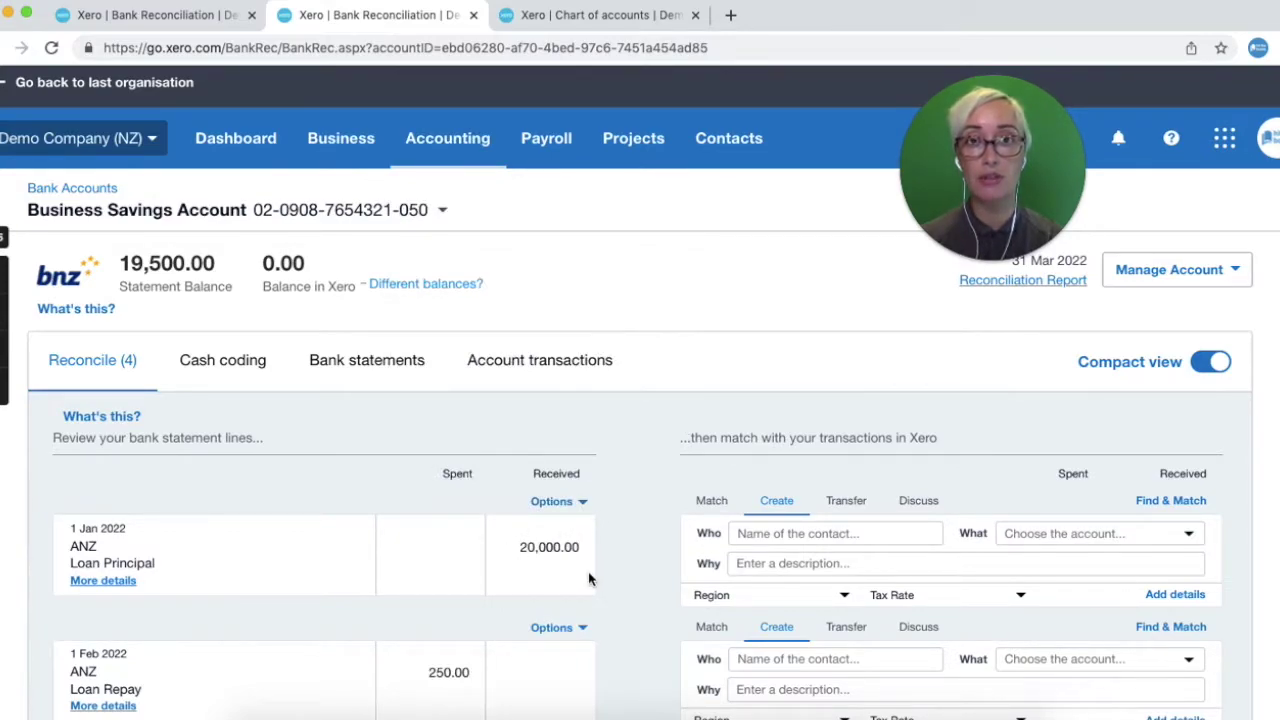
click(52, 48)
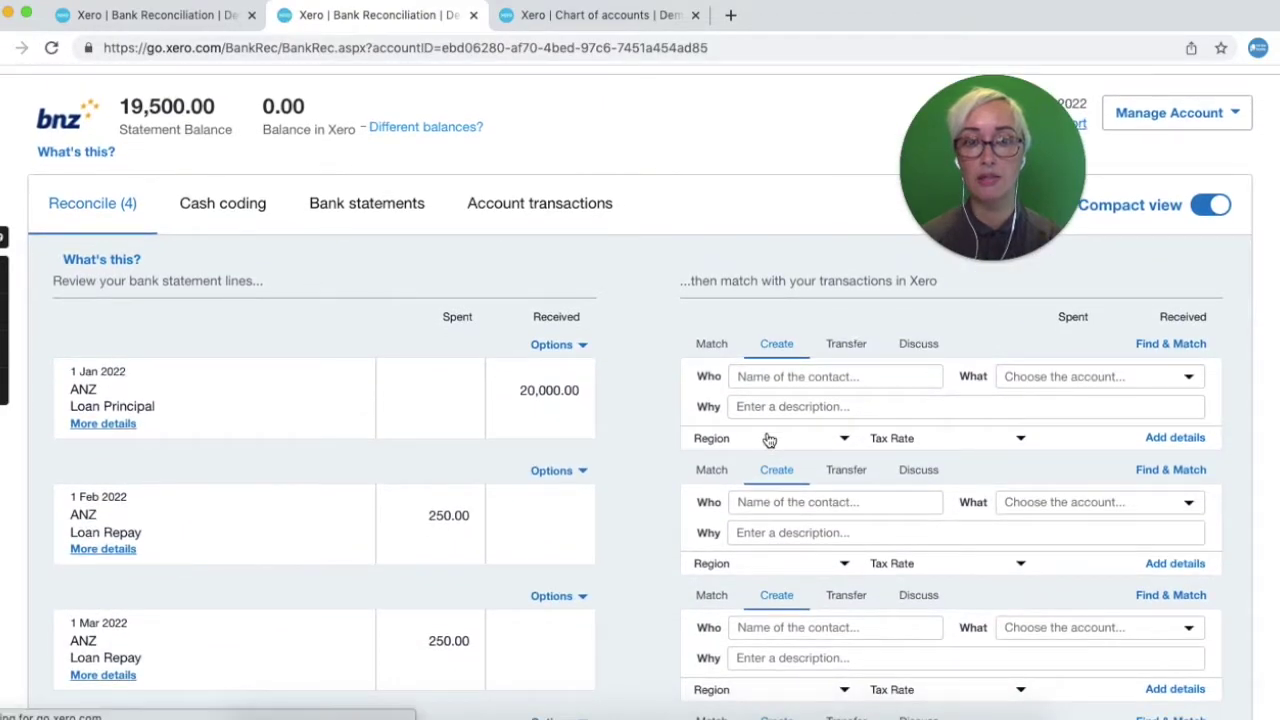
Reconcile the 1 Jan 2022 loan principal line with contact ANZ, account 811 - ANZ Bank Loan and description "Principal loan amount received".
click(758, 374)
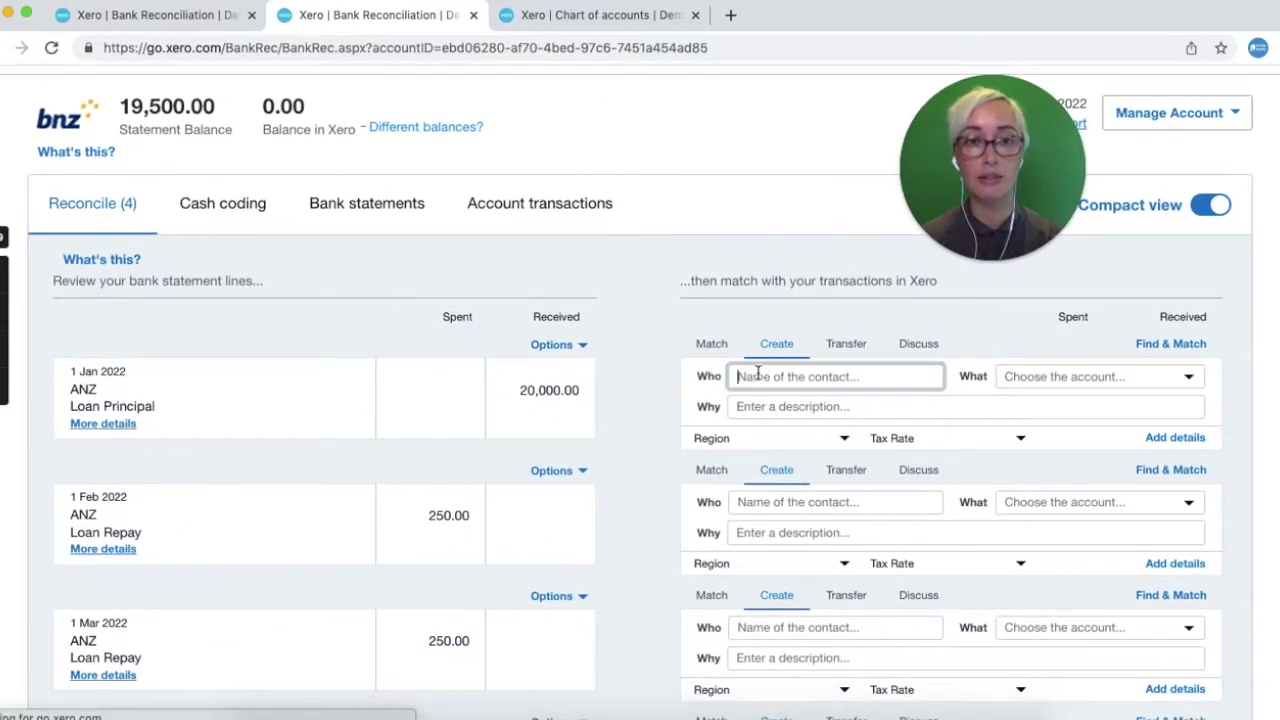
text(ANZ)
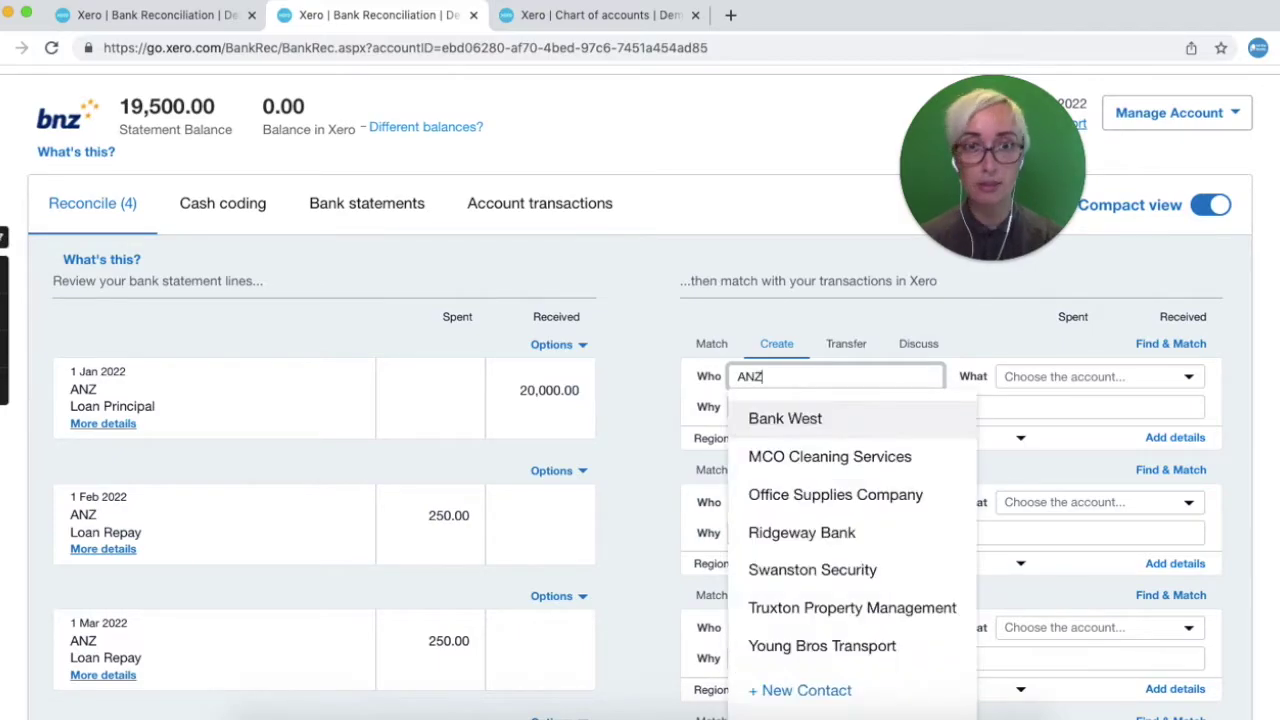
click(1040, 377)
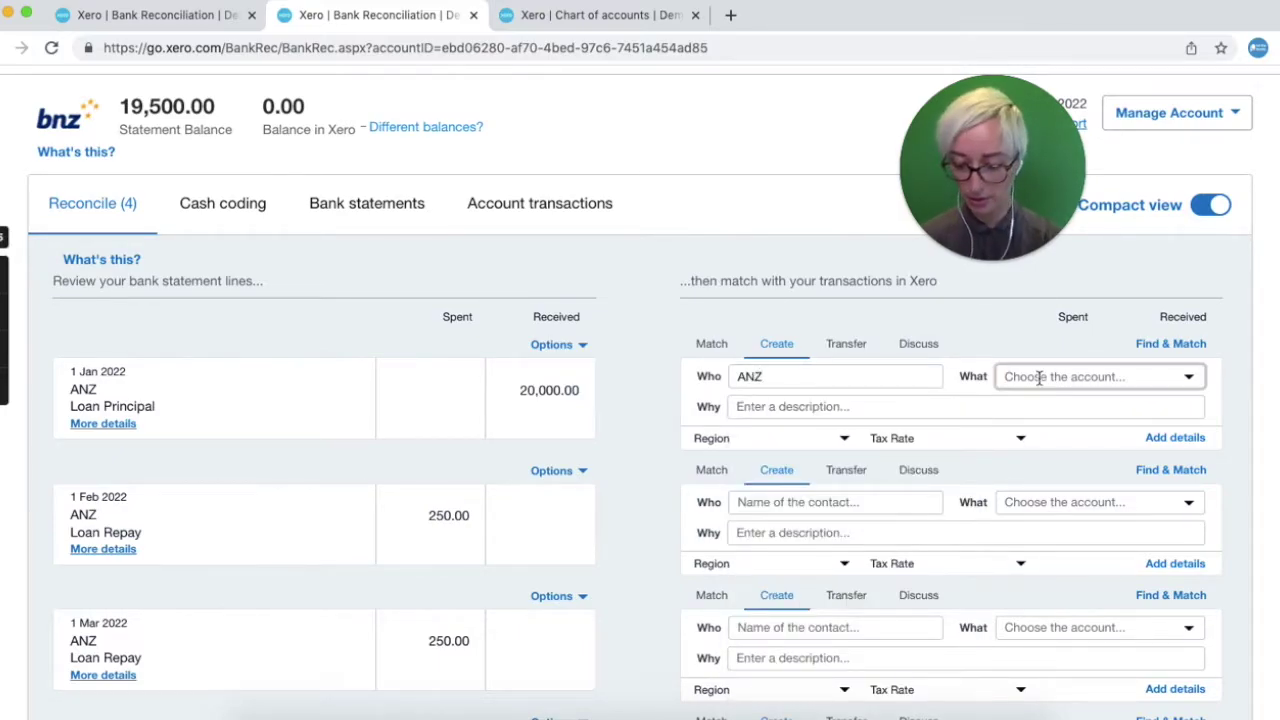
text(anz)
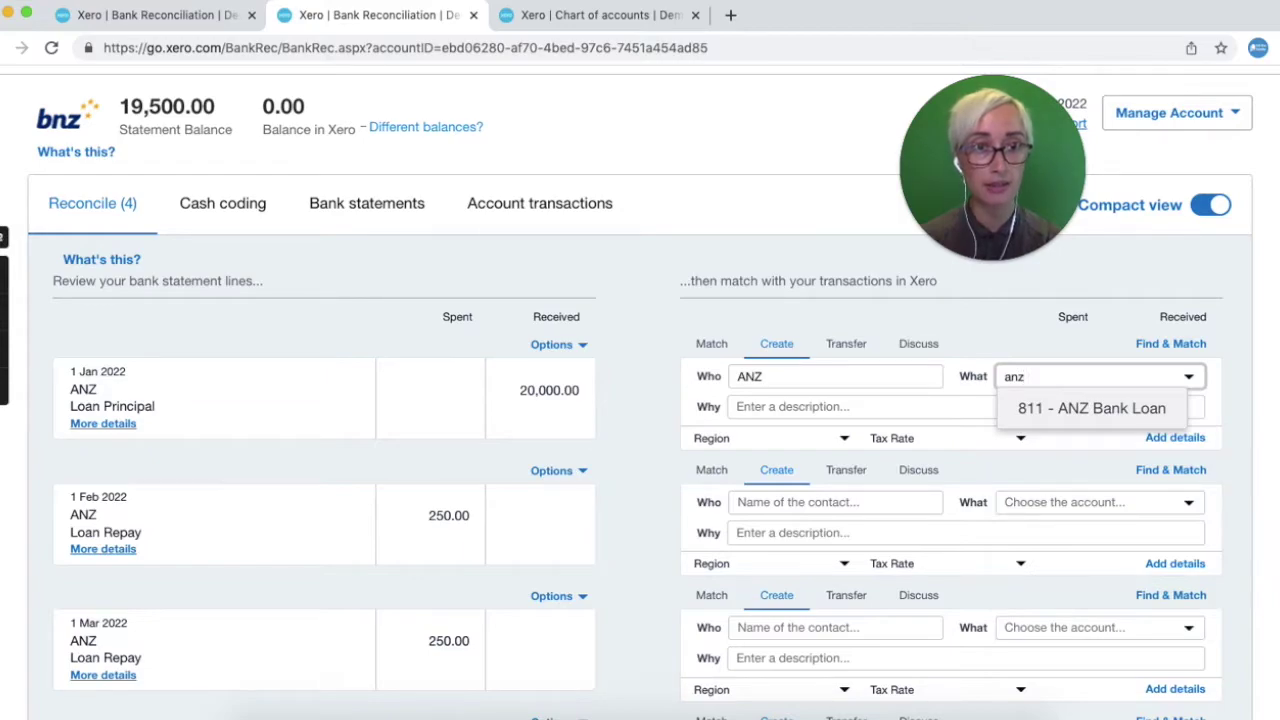
click(1105, 410)
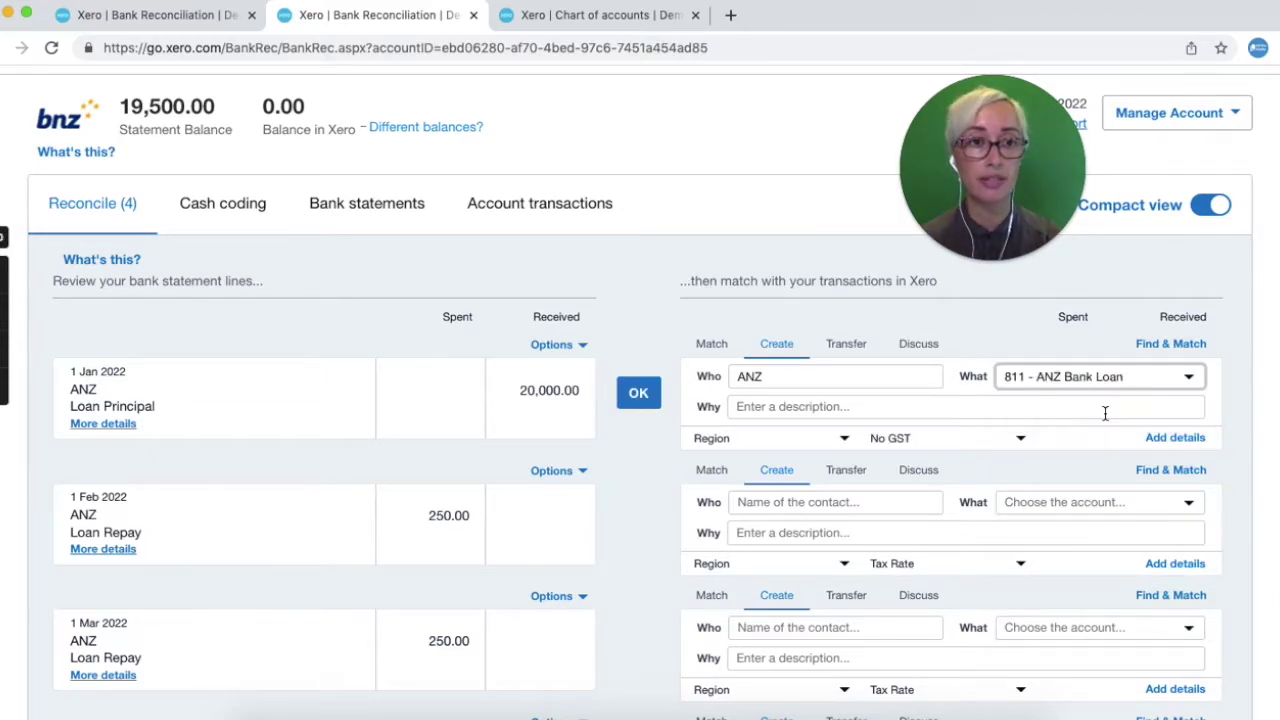
click(849, 406)
text(P)
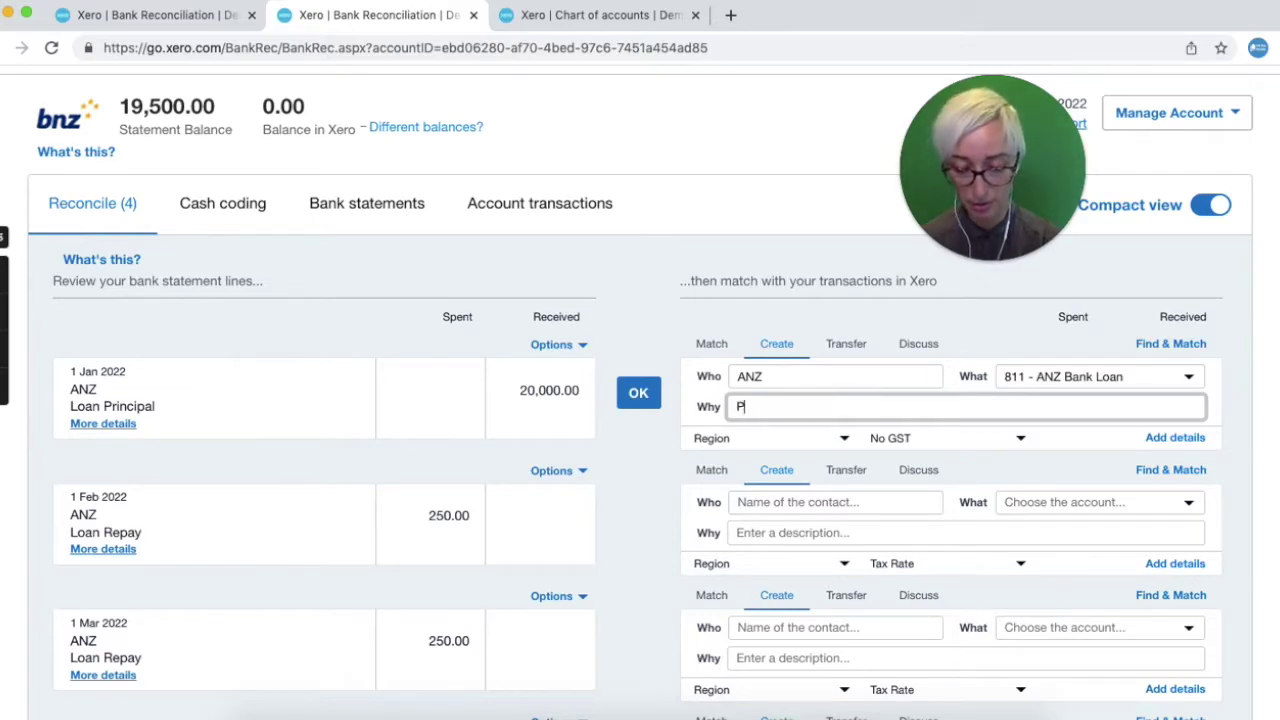
text(rincipal)
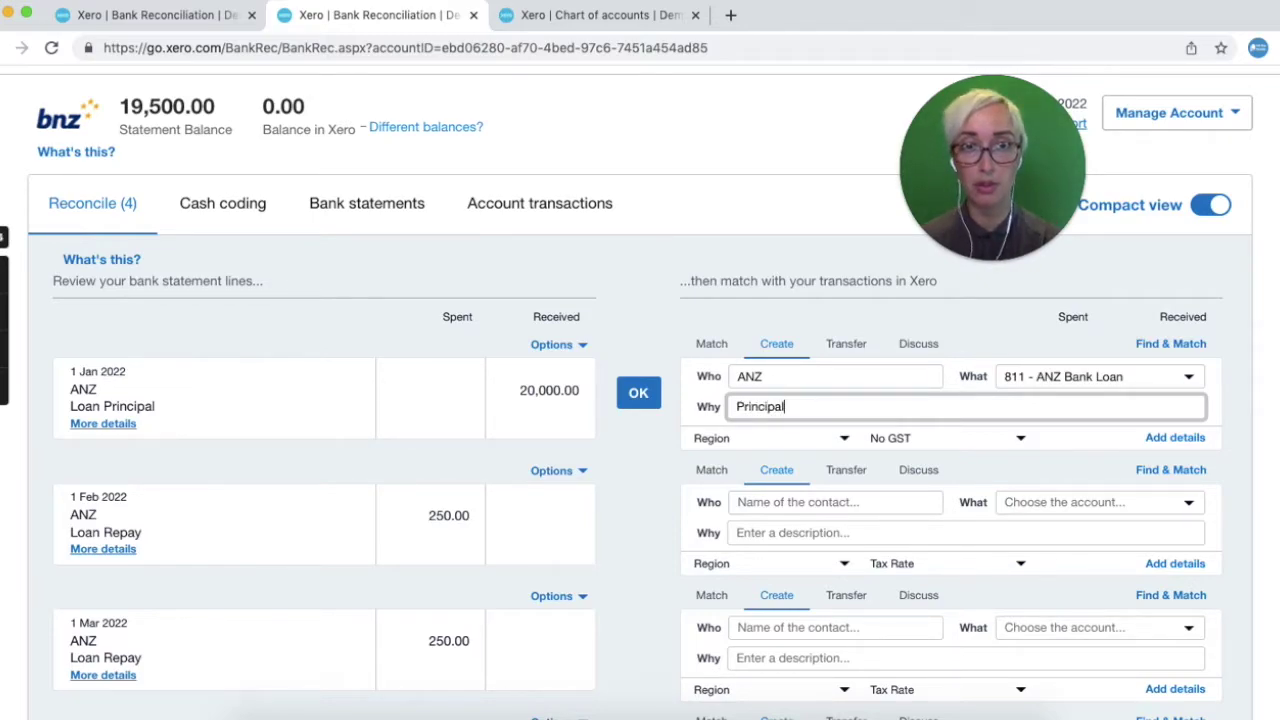
text( loan amount received)
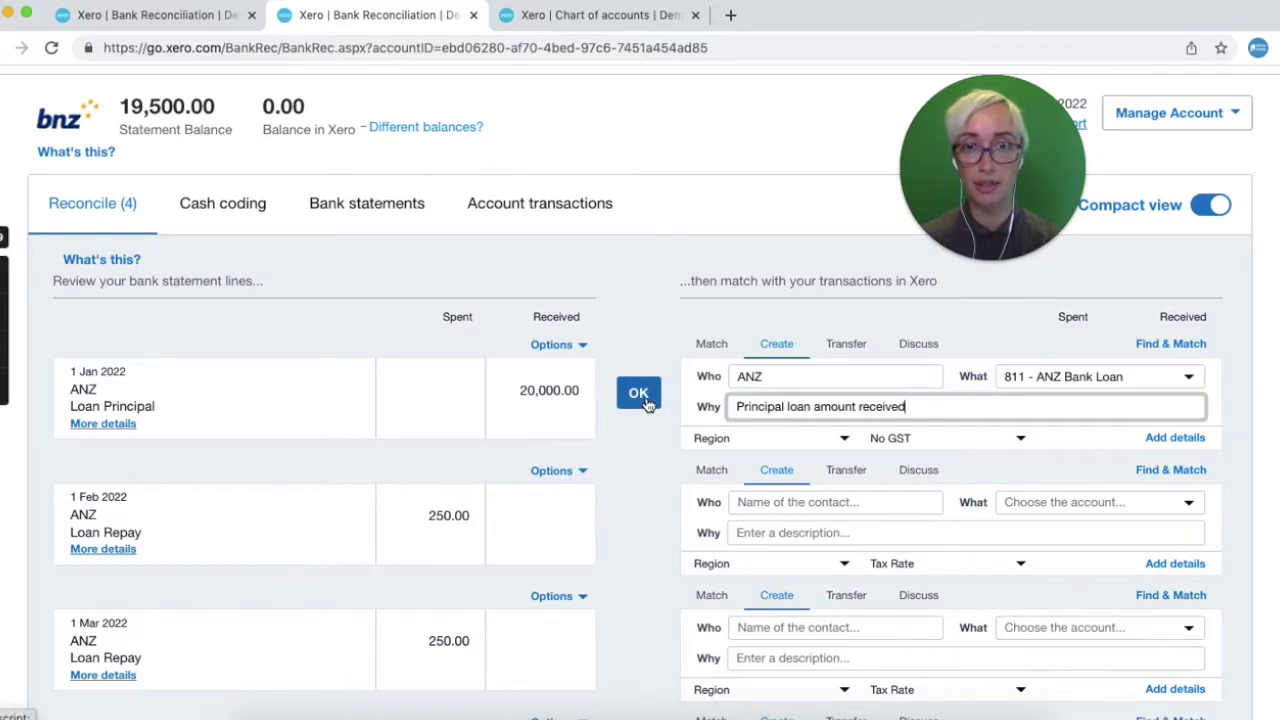
click(640, 394)
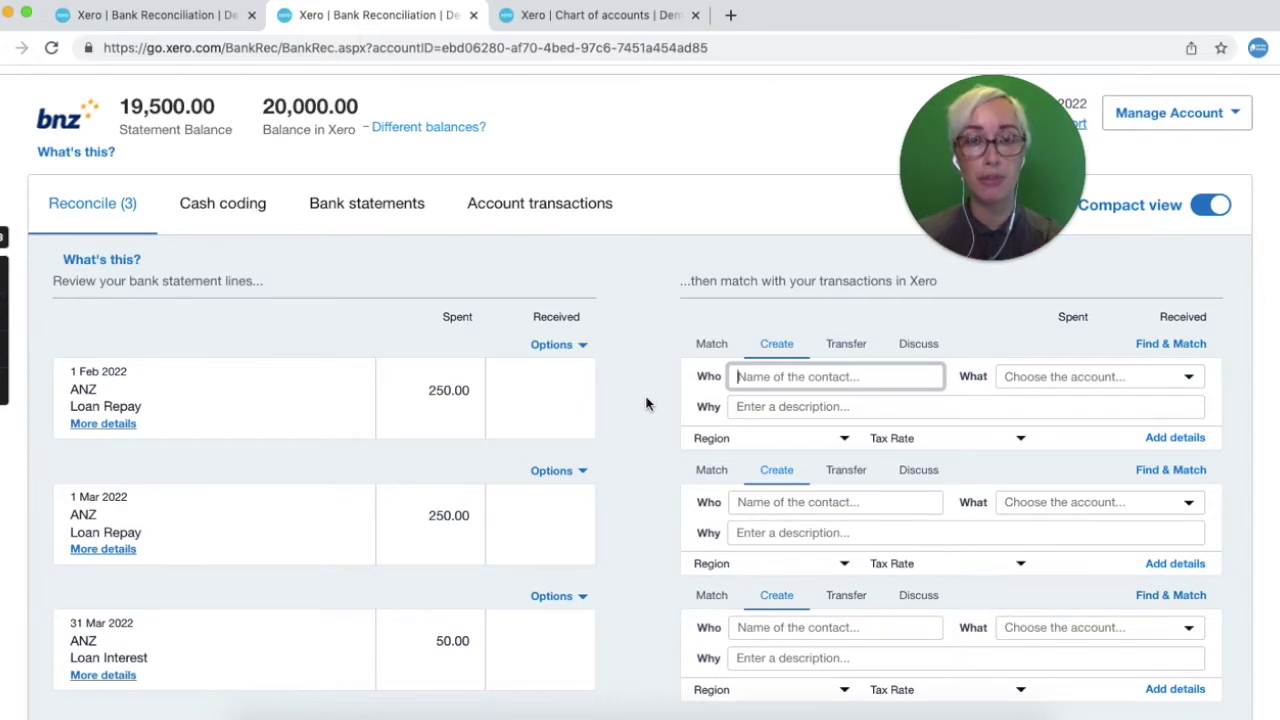
Reconcile the 1 Feb 2022 loan repayment line with contact ANZ, account 811 - ANZ Bank Loan and description "1st repayment".
text(ANZ)
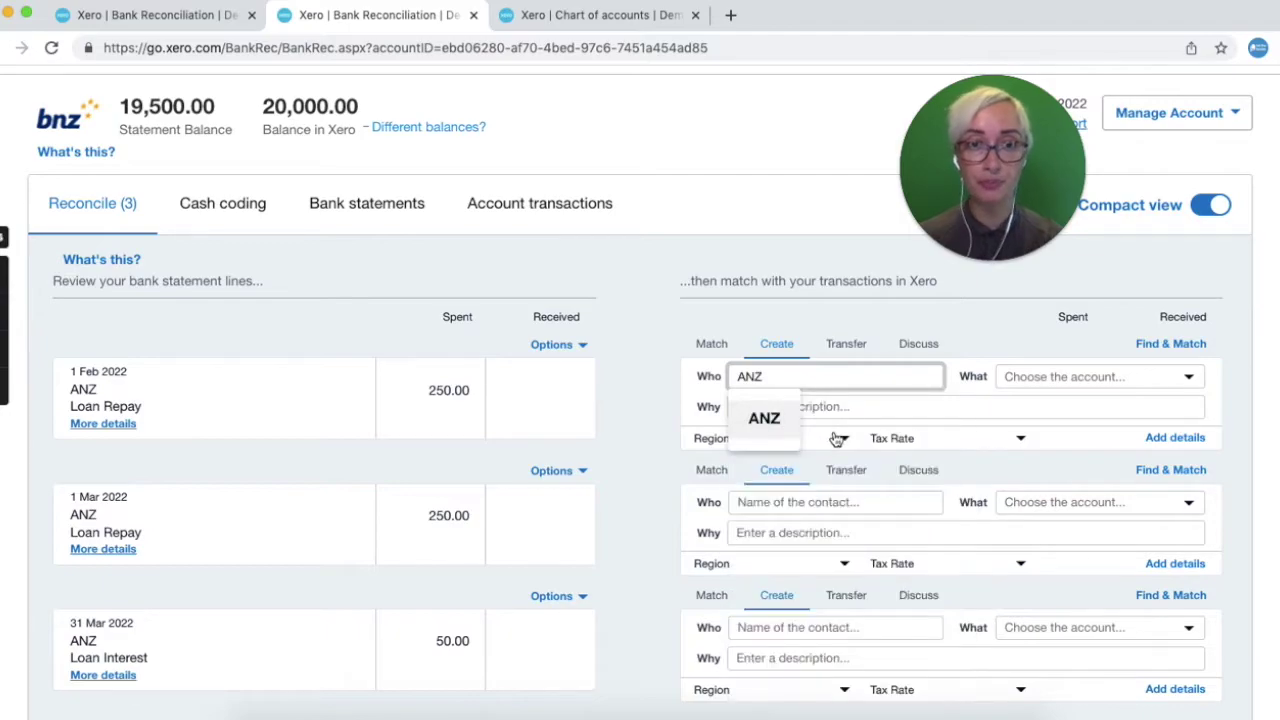
click(764, 418)
click(1108, 370)
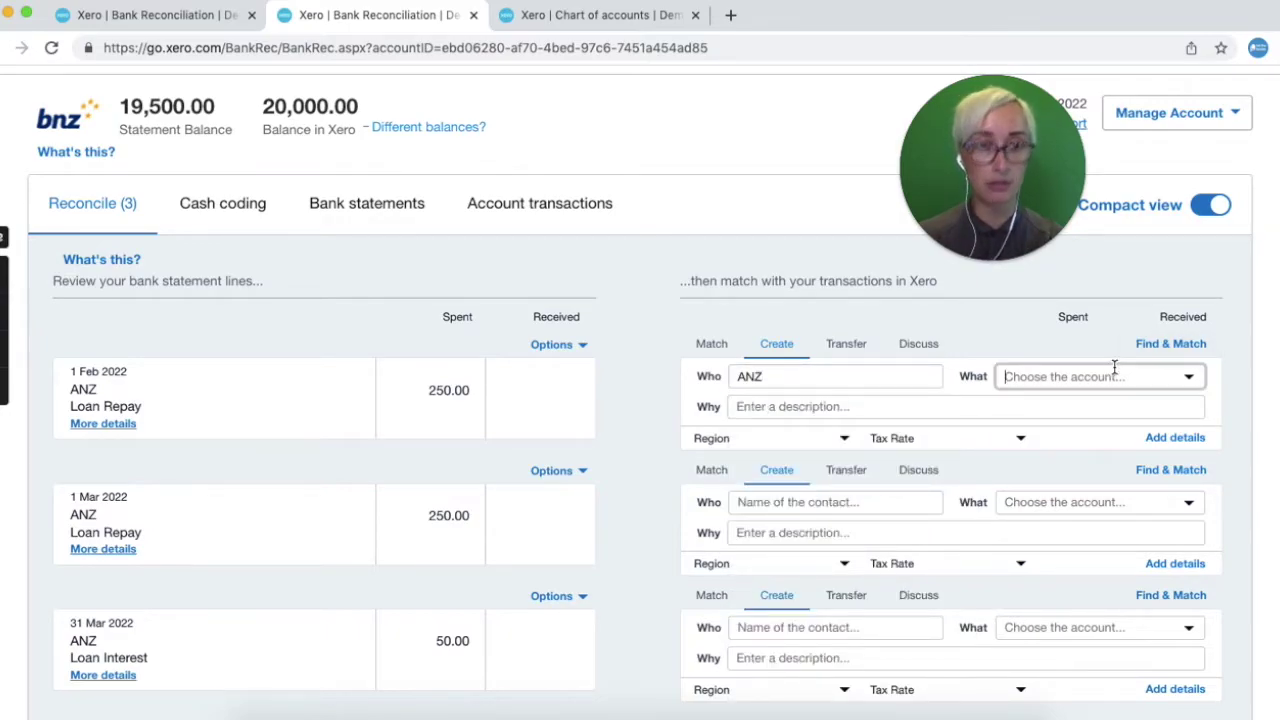
text(anz)
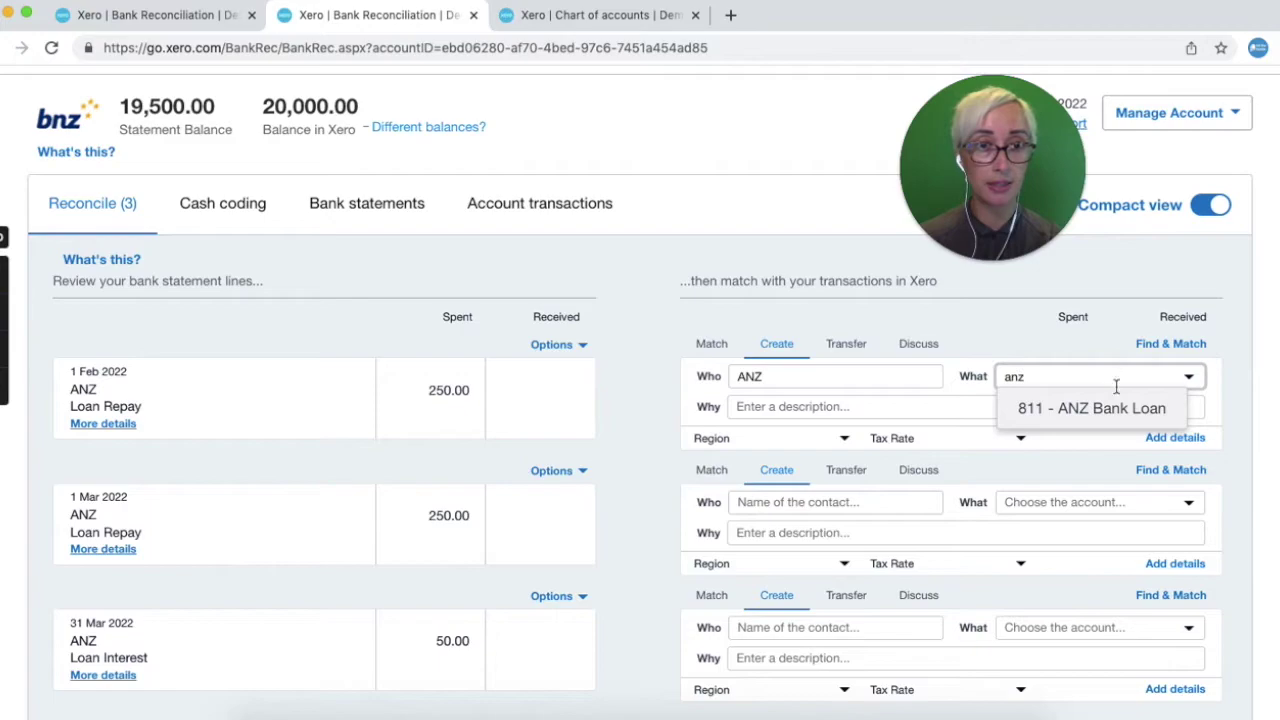
click(1116, 412)
click(964, 407)
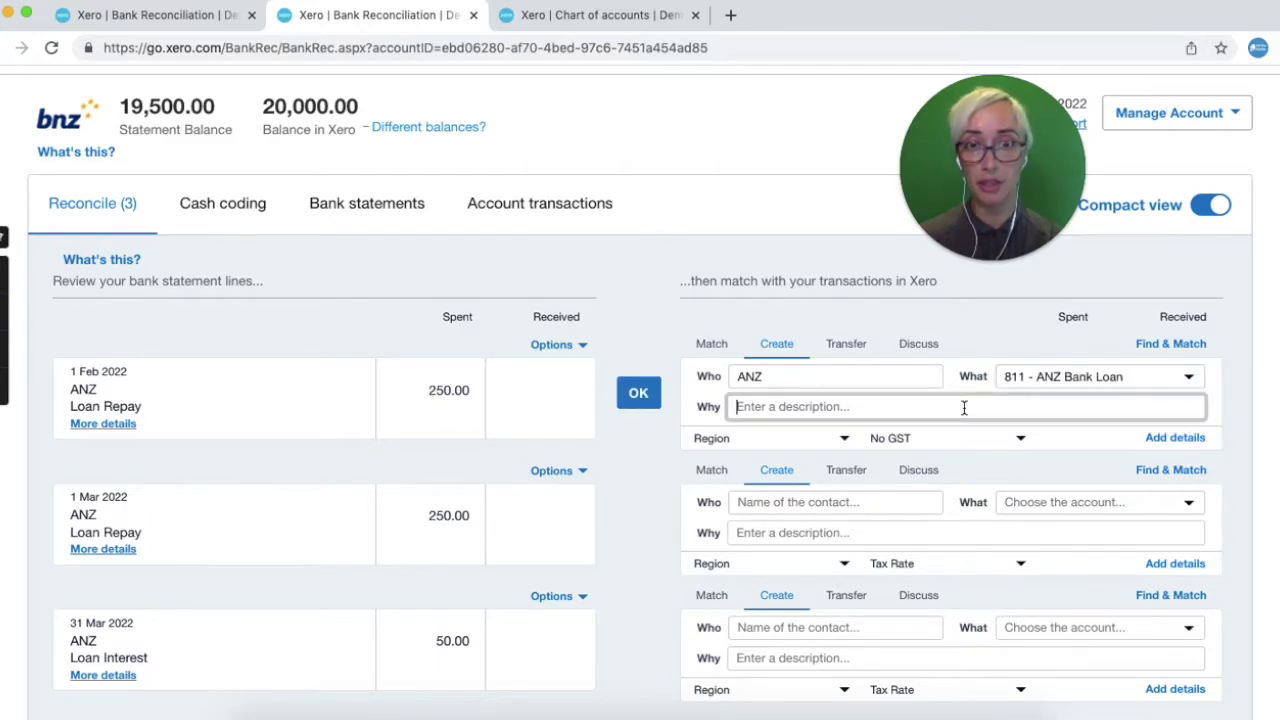
text(1st repayment)
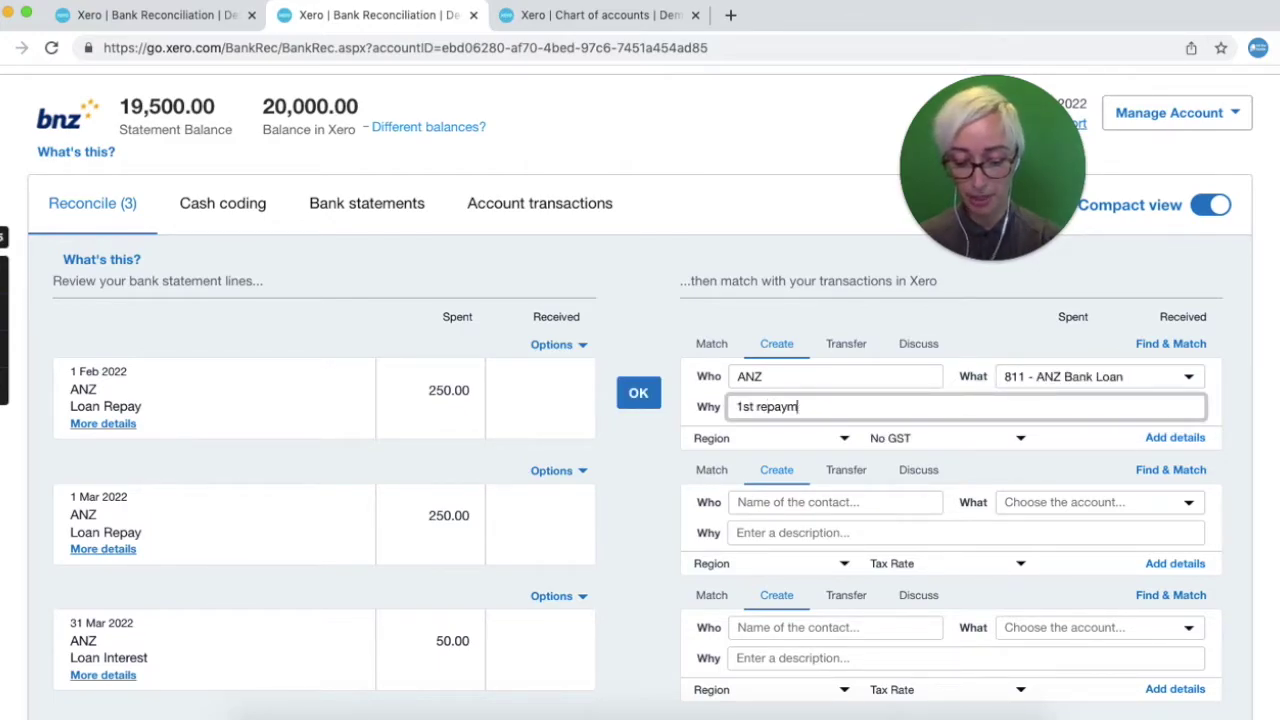
click(638, 393)
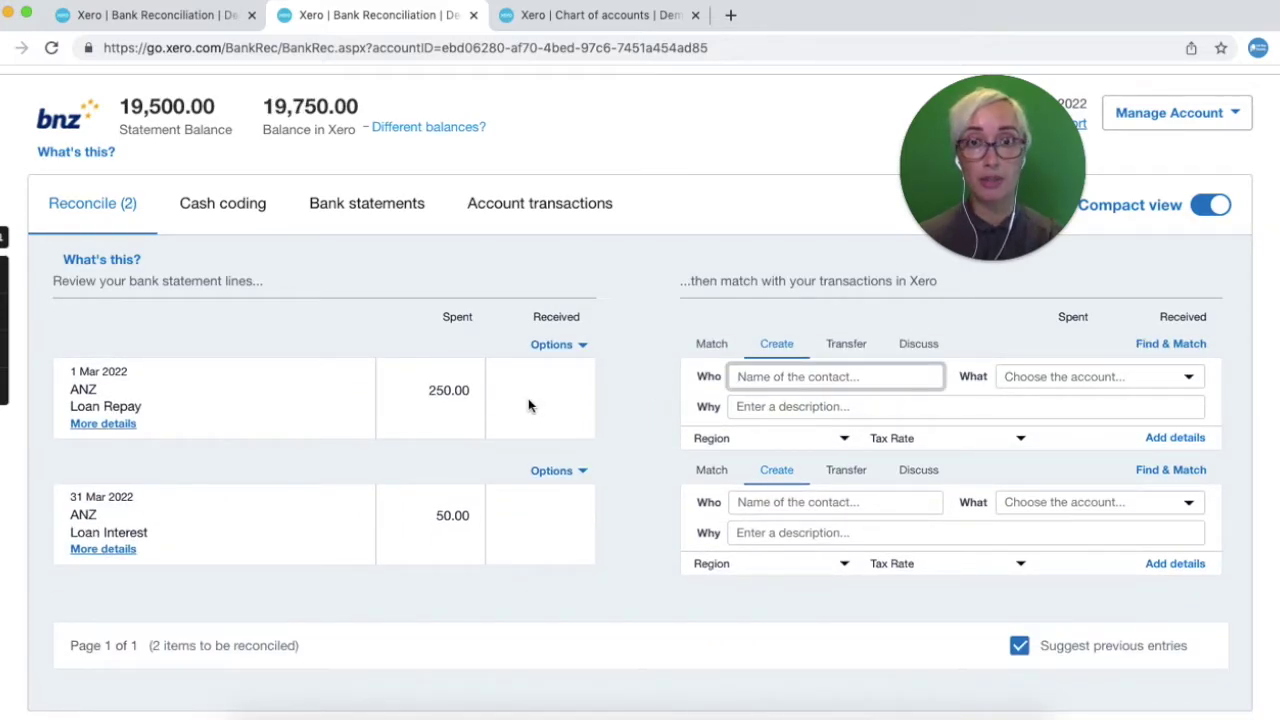
Reload the reconciliation page and reconcile the 1 Mar 2022 loan repayment line using the suggested ANZ contact and 811 - ANZ Bank Loan account.
click(50, 49)
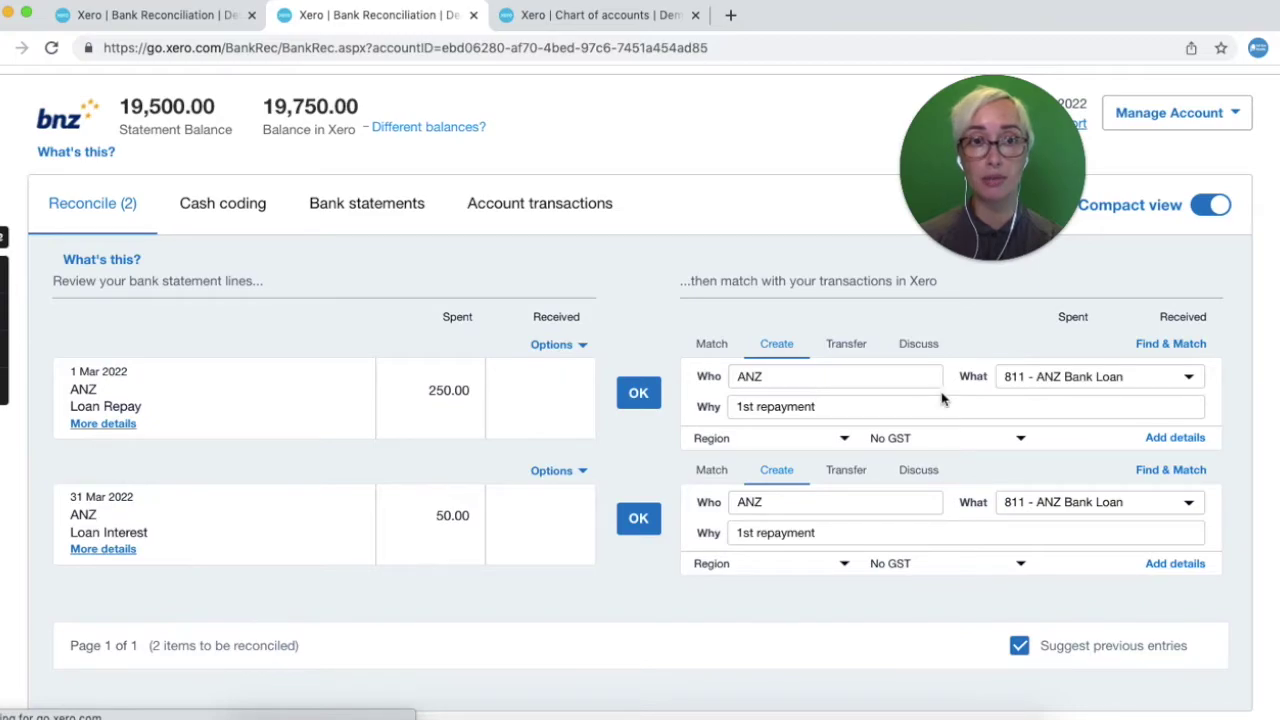
click(638, 394)
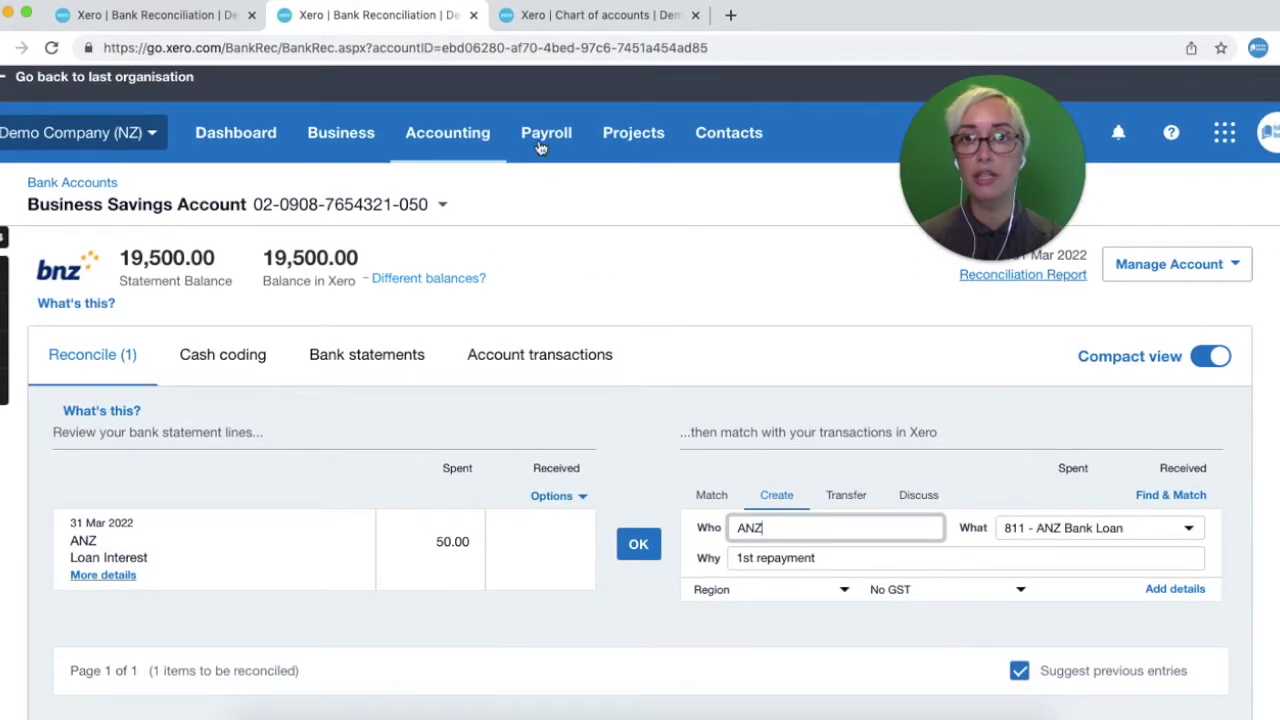
Open the Balance Sheet report in a new browser tab.
click(437, 153)
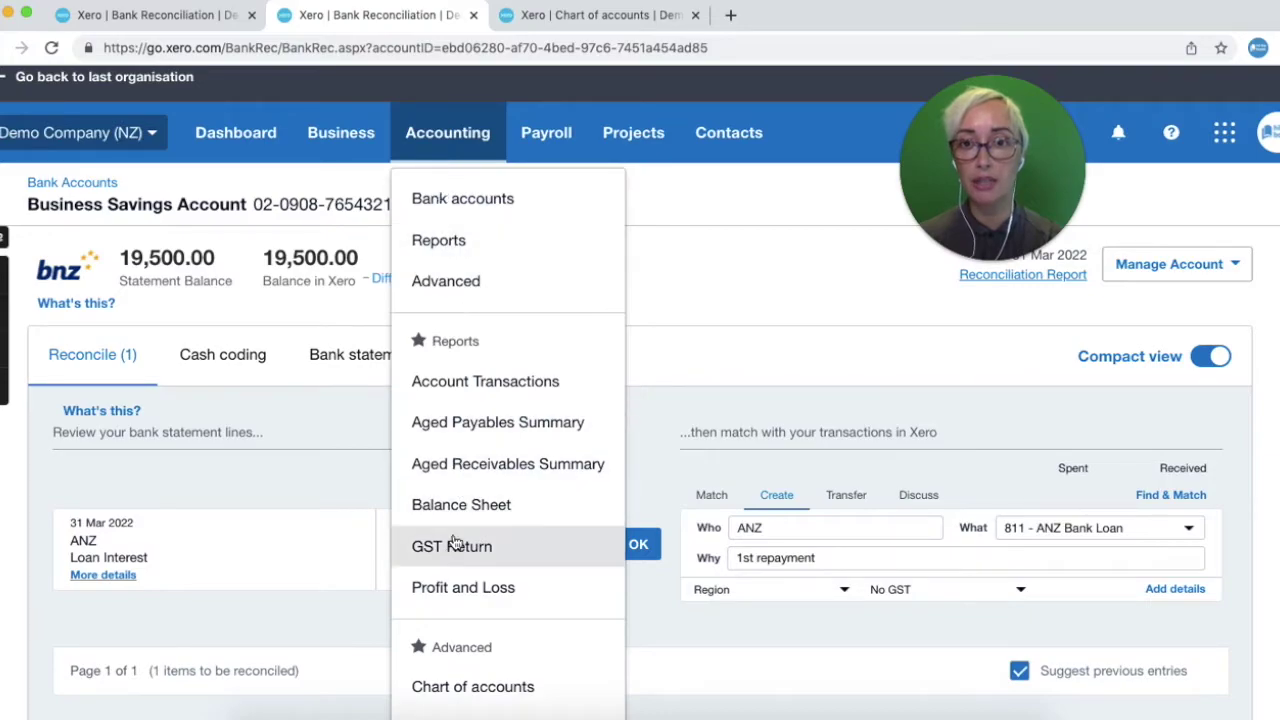
right_click(460, 504)
click(546, 465)
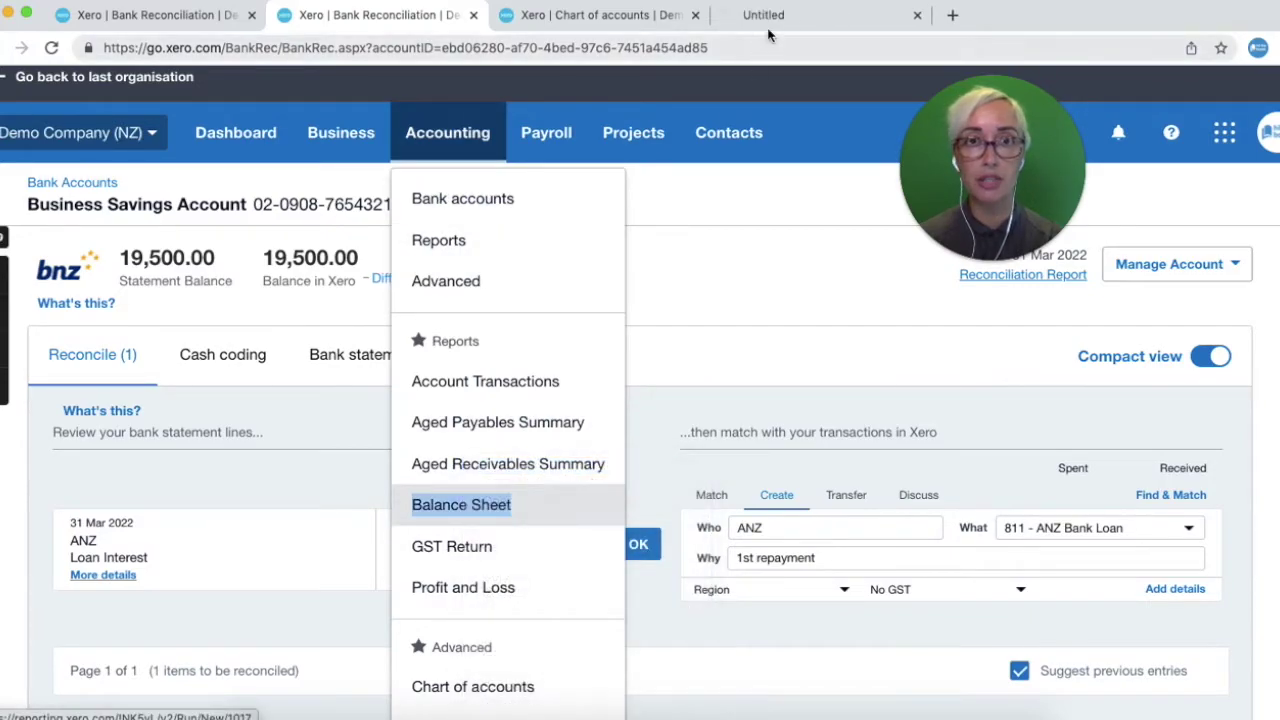
Switch to the Balance Sheet report, set its date to Today (20 Mar 2022) and update it.
click(808, 18)
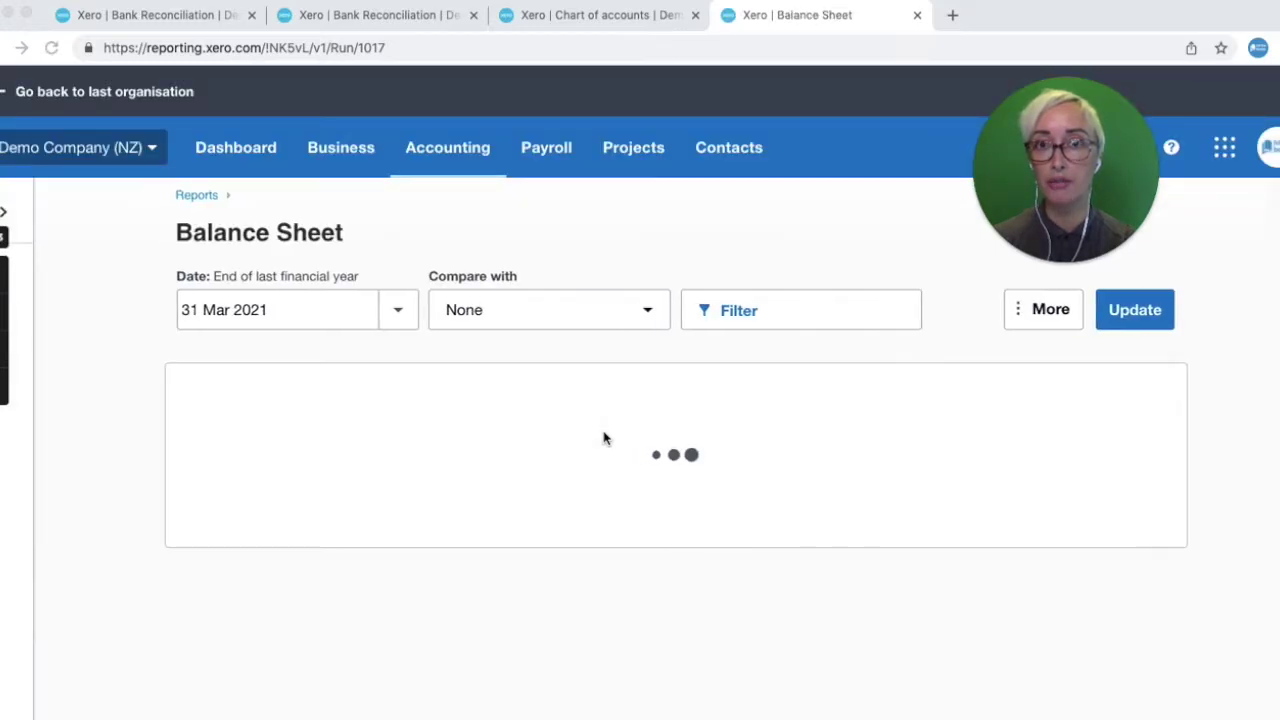
click(410, 317)
click(420, 369)
click(1174, 326)
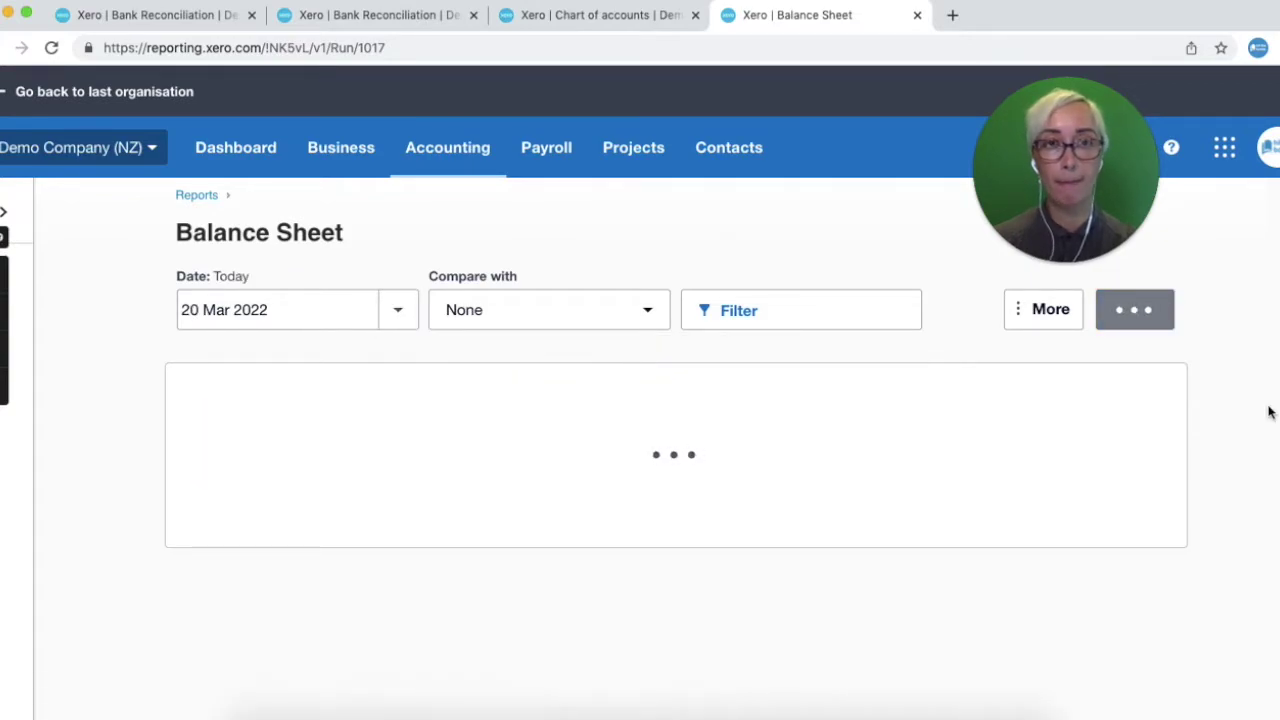
Open the ANZ Bank Loan balance under Current Liabilities in a new browser tab and review its account transactions.
scroll(1268, 410, down, 5)
scroll(1268, 412, down, 4)
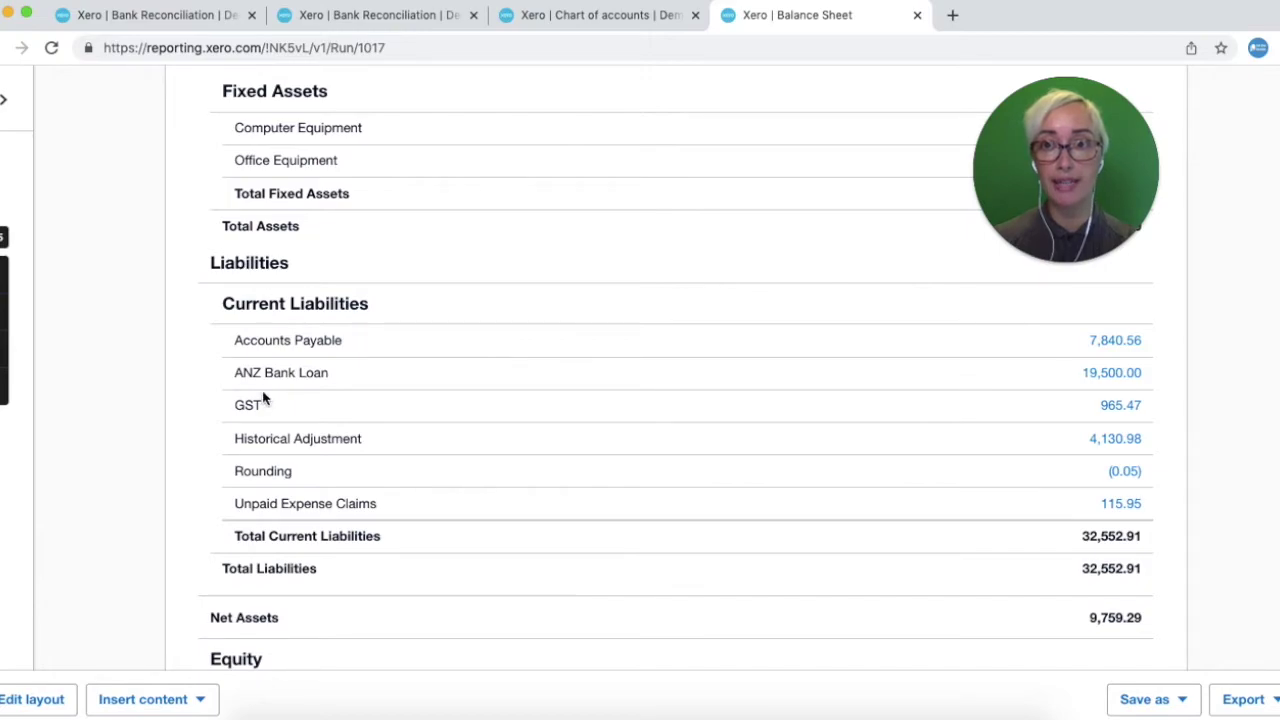
right_click(1108, 372)
click(894, 377)
click(970, 15)
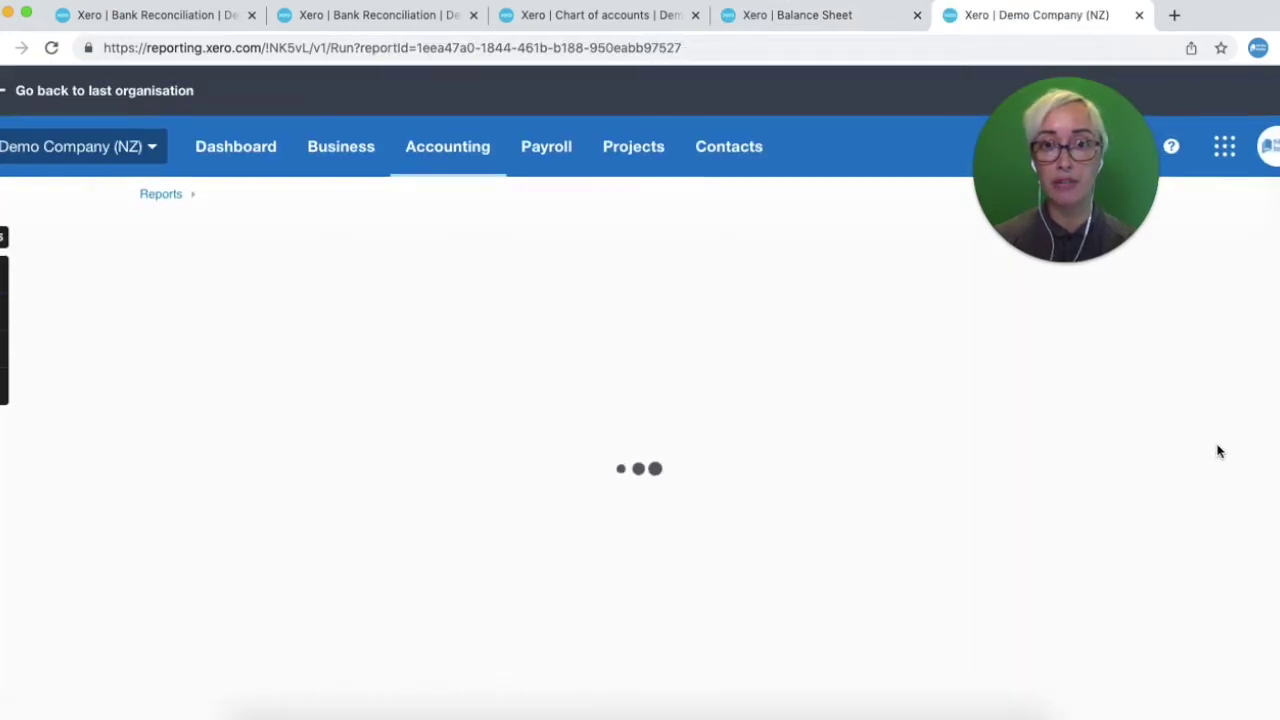
scroll(1216, 450, down, 5)
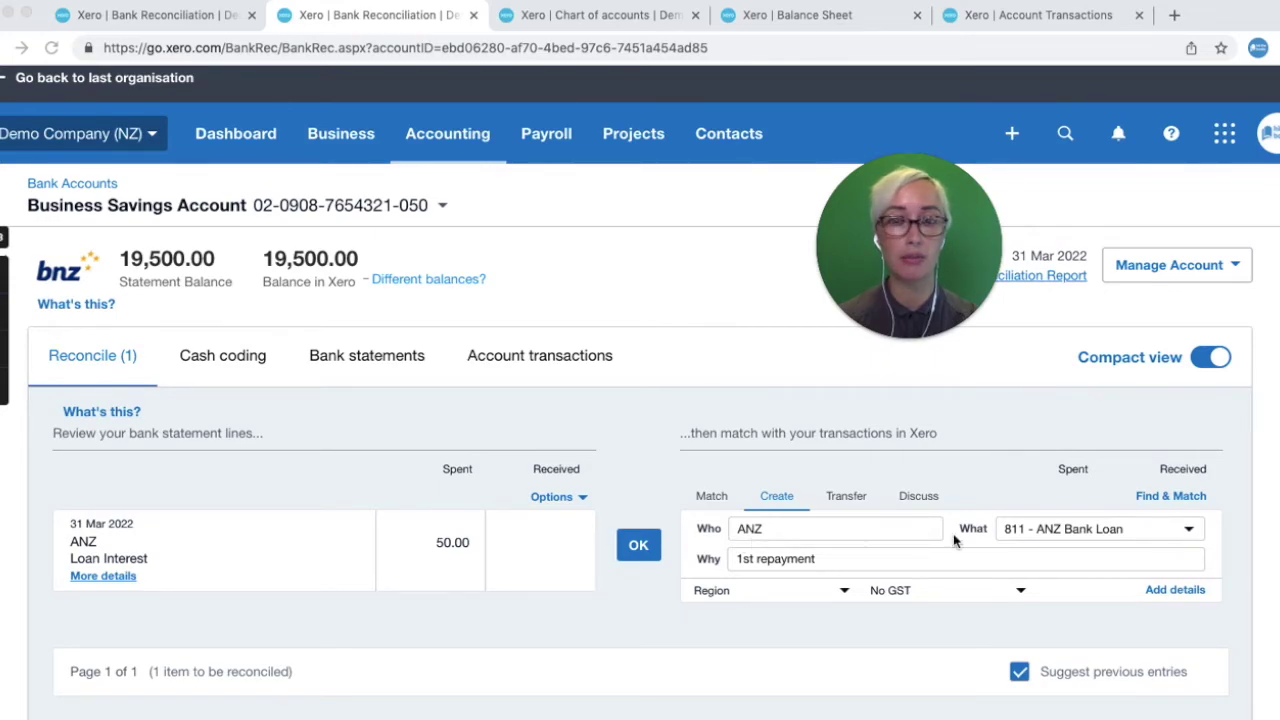
Reconcile the 31 Mar 2022 ANZ loan interest line to account 437 - Interest Expense with description "Loan interest".
click(1028, 536)
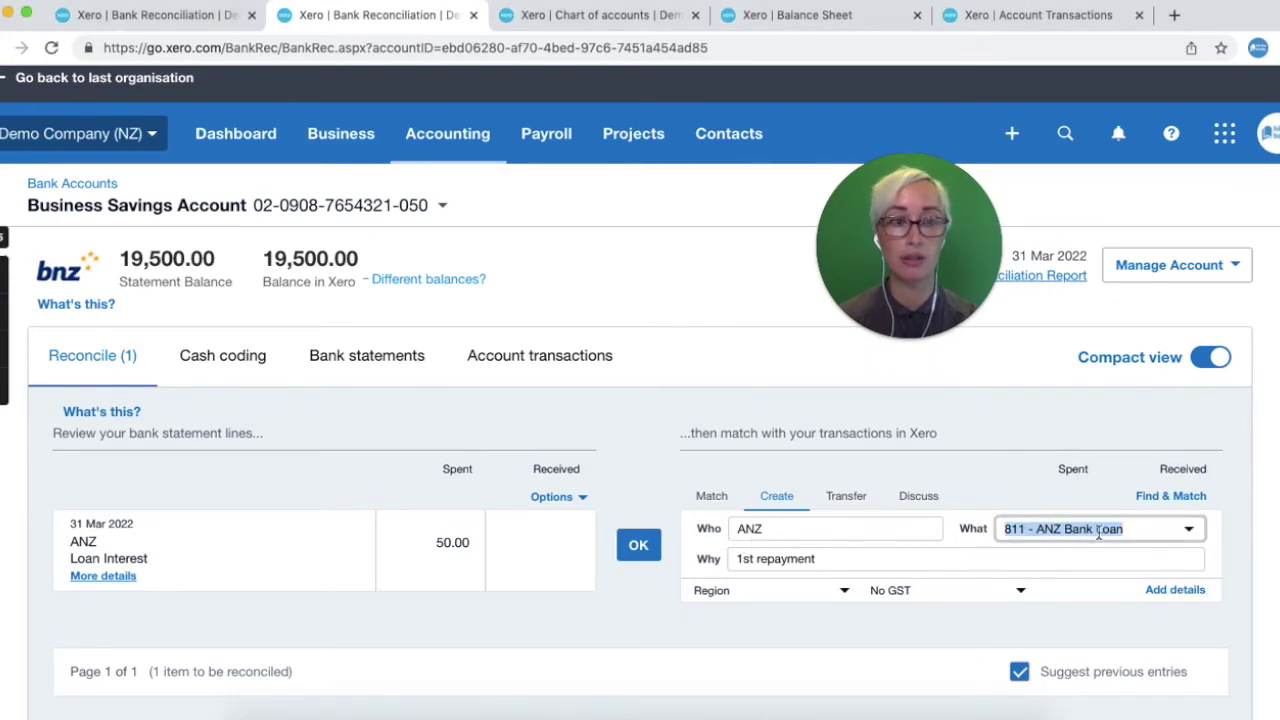
text(interest)
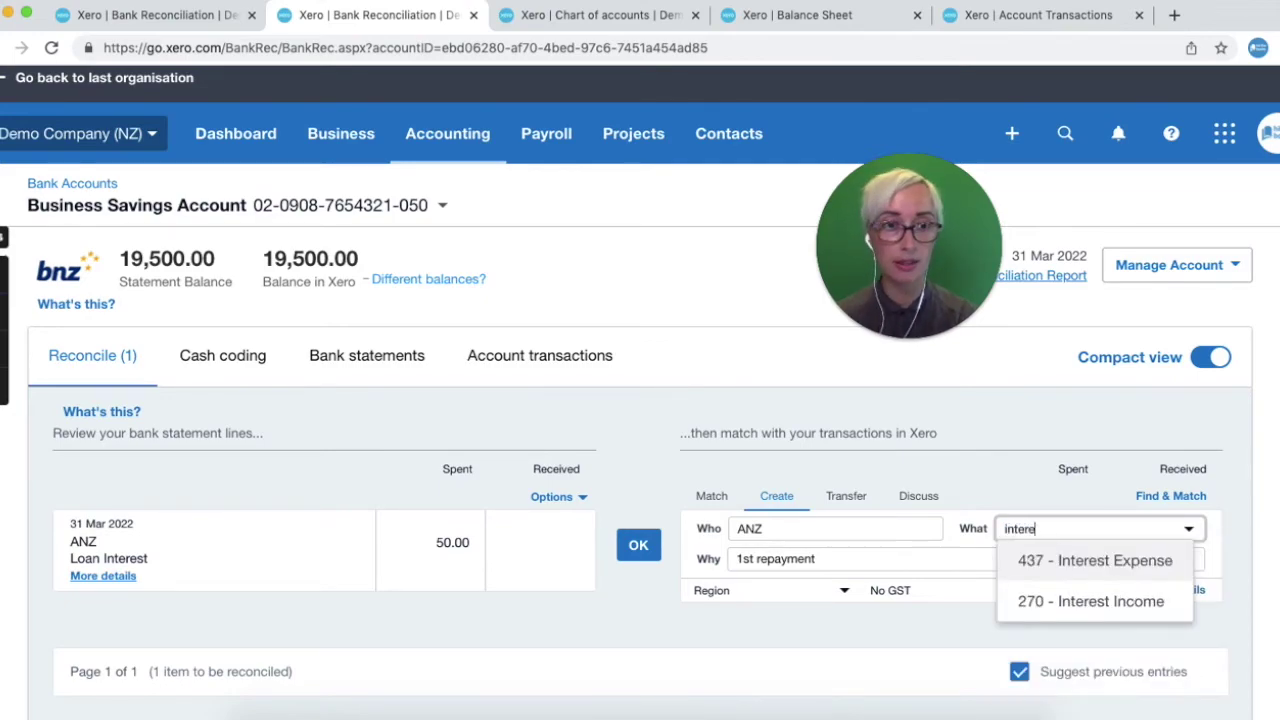
click(1133, 566)
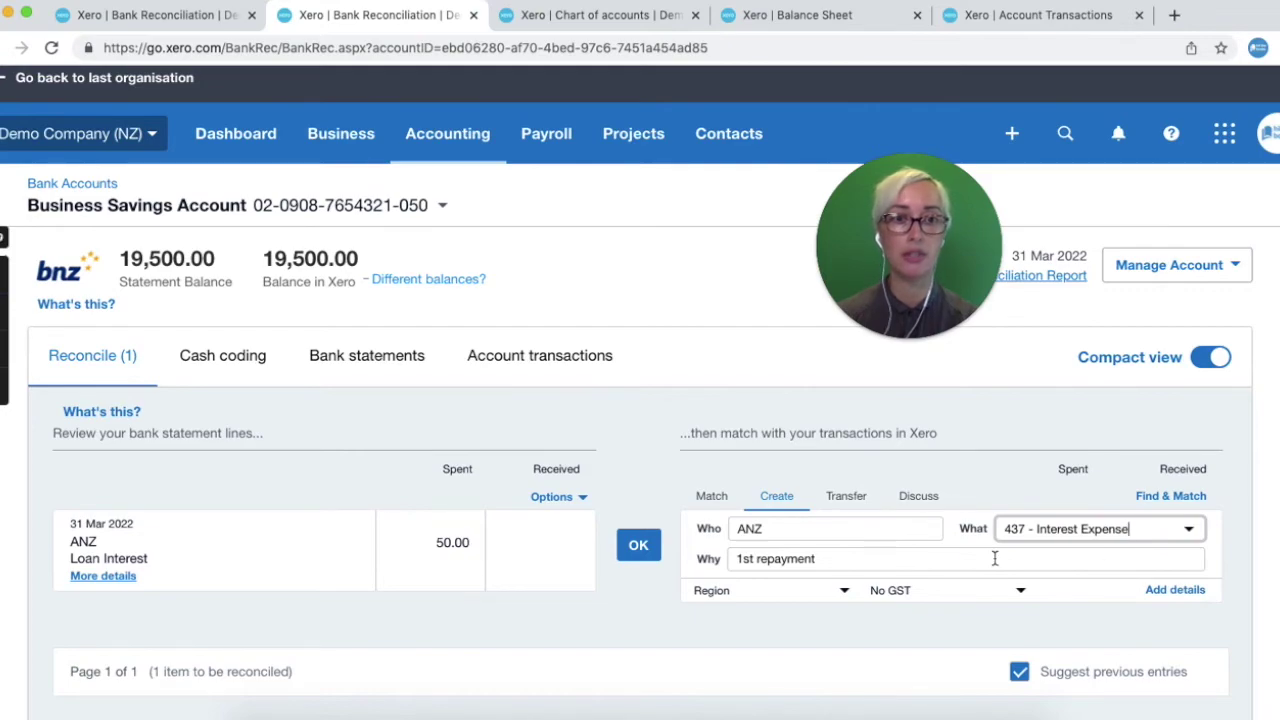
click(961, 559)
triple_click(961, 559)
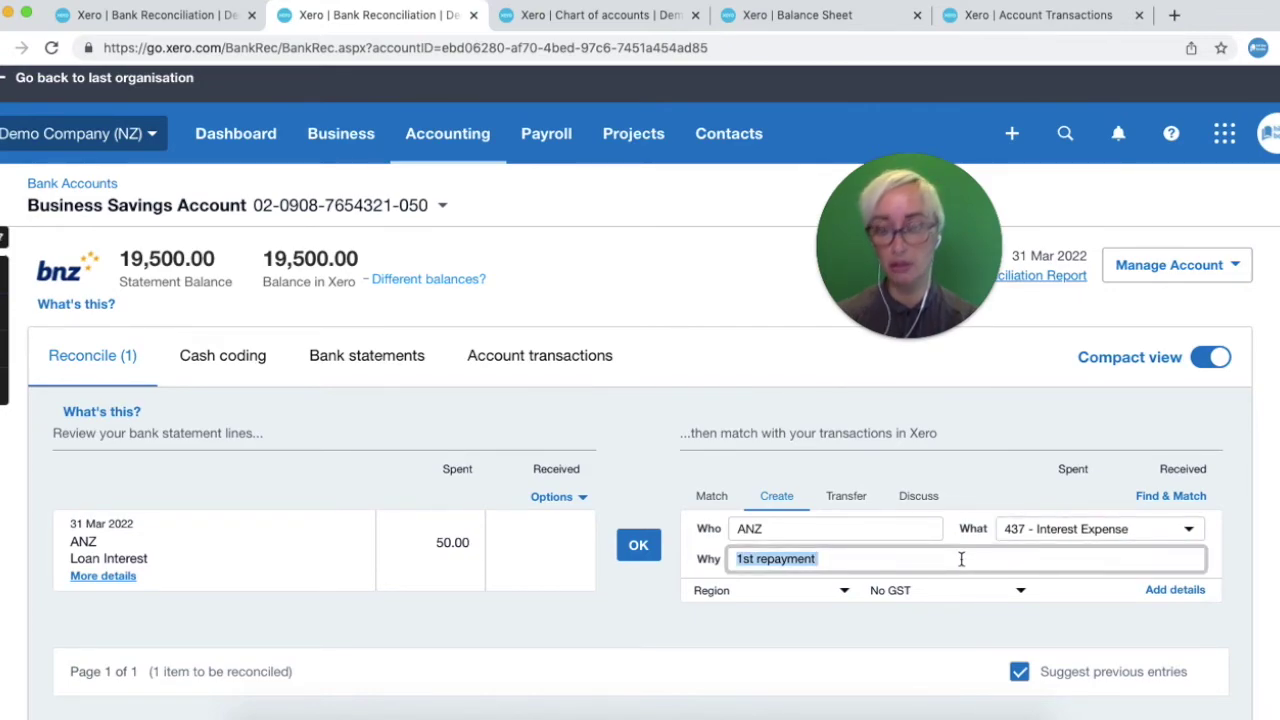
text(Loan interest)
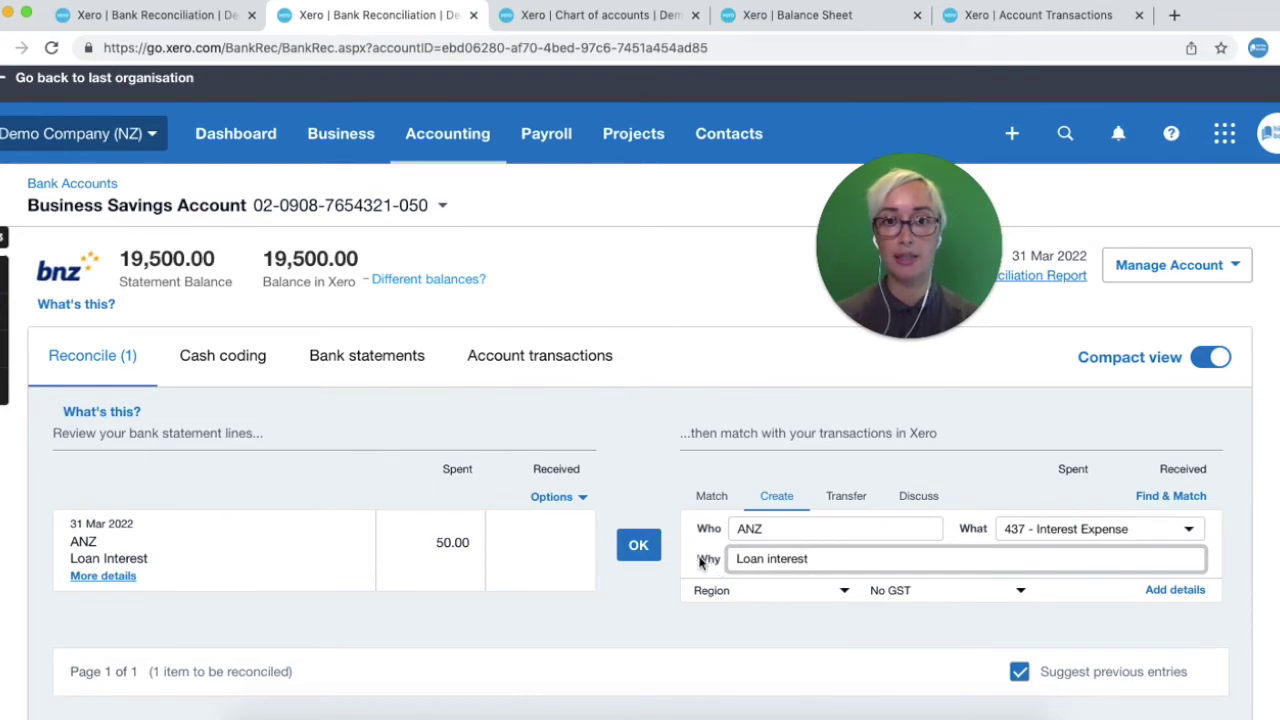
click(648, 560)
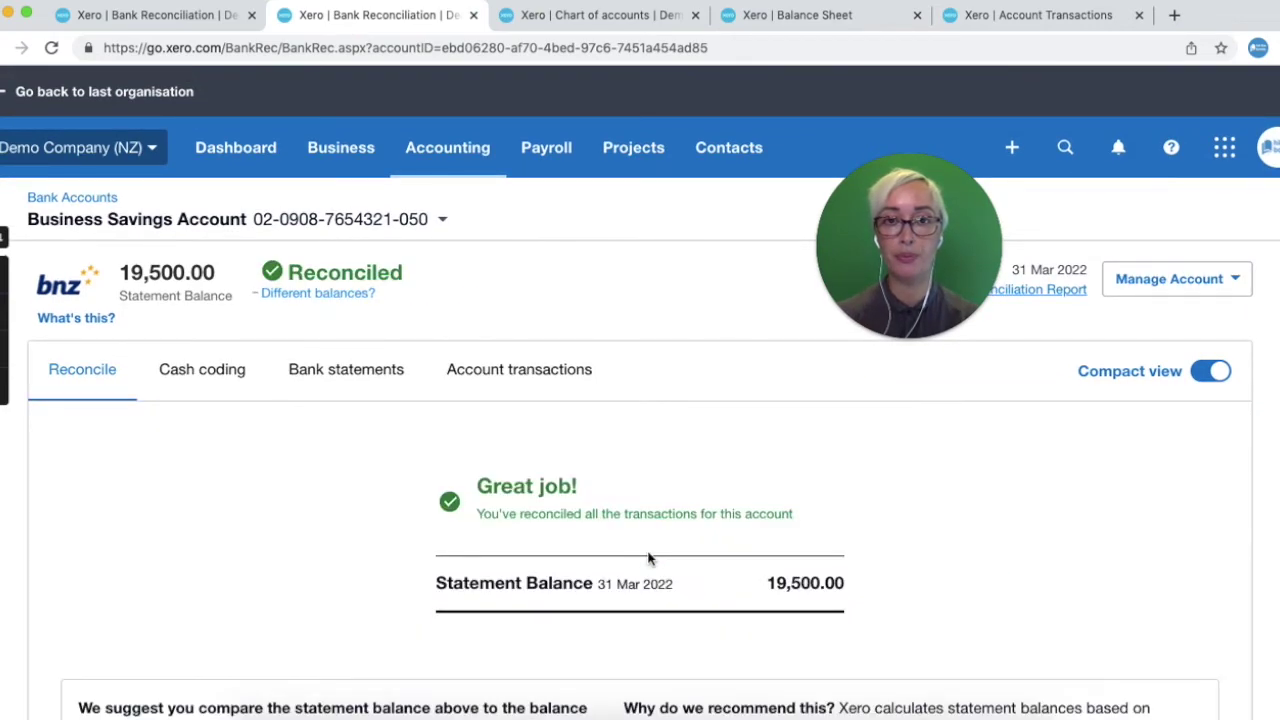